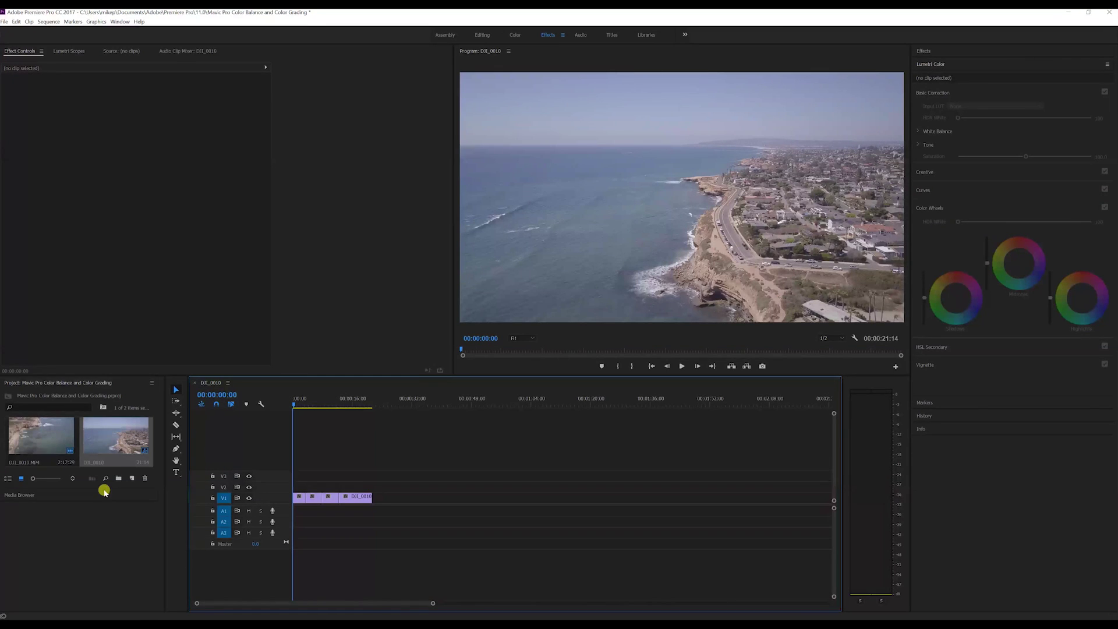
Step: Create a new adjustment layer for the project with a 29.97 fps timebase and square pixels
left_click(127, 391)
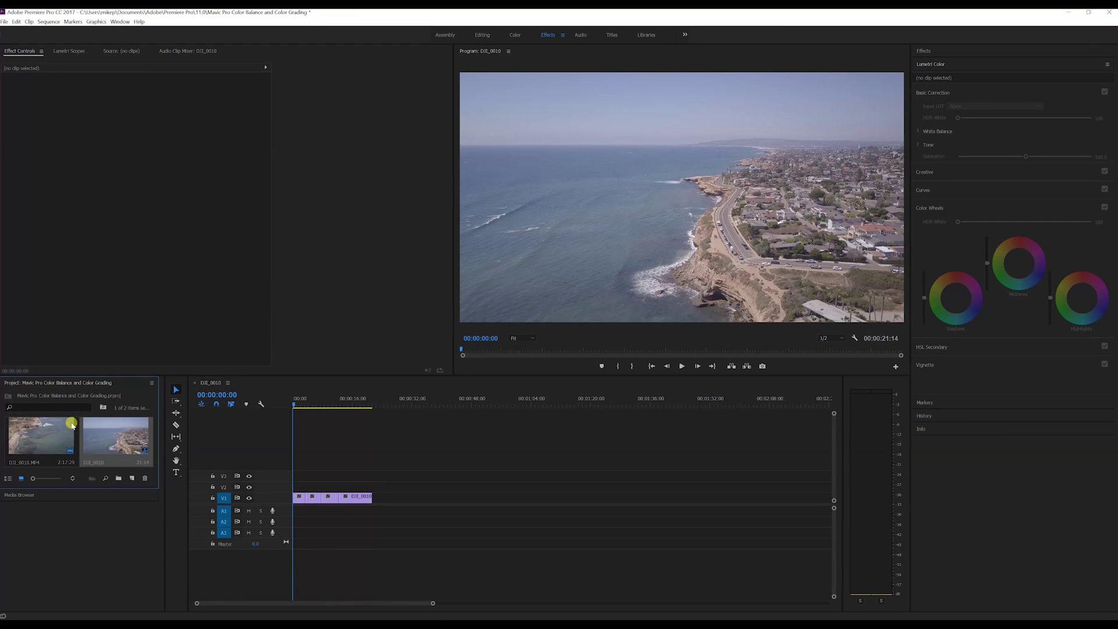
left_click(4, 21)
mouse_move(15, 32)
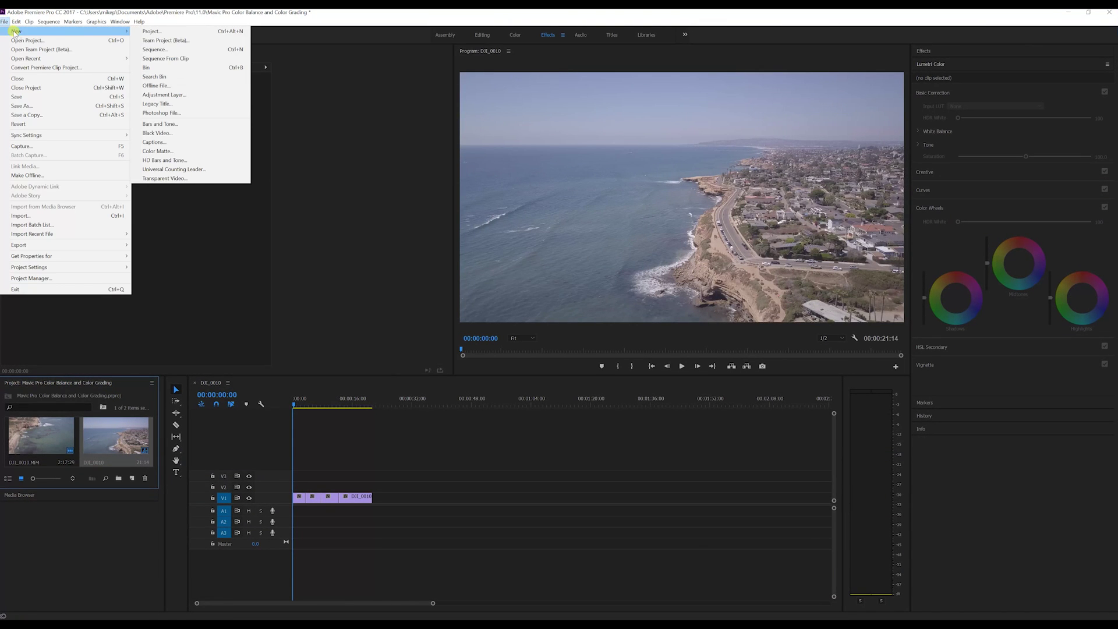
left_click(173, 95)
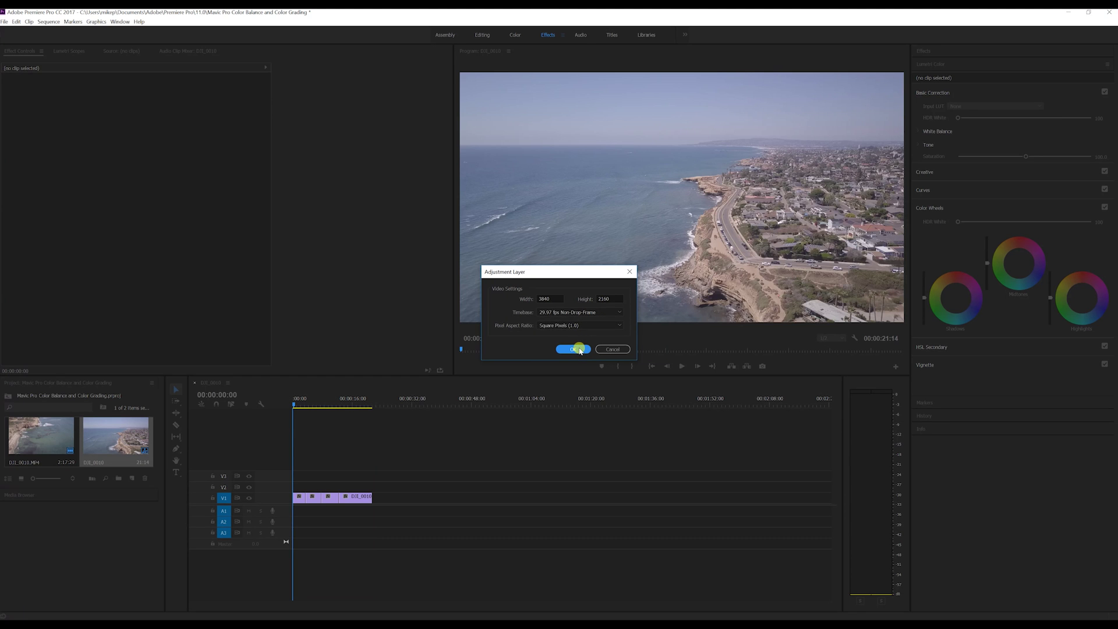
left_click(619, 314)
left_click(619, 314)
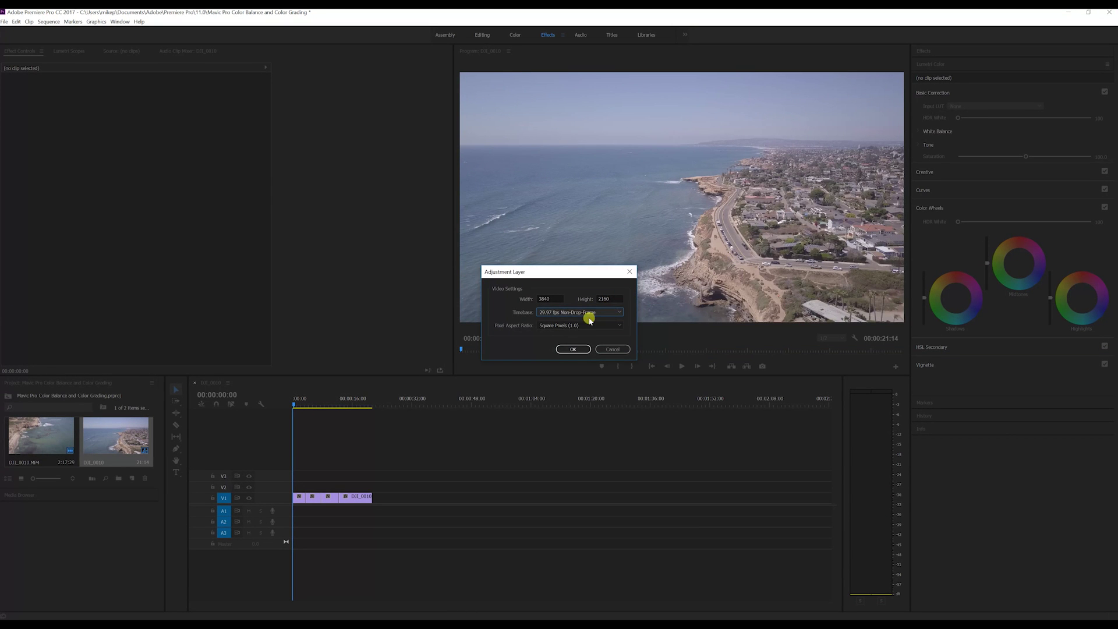
left_click(572, 348)
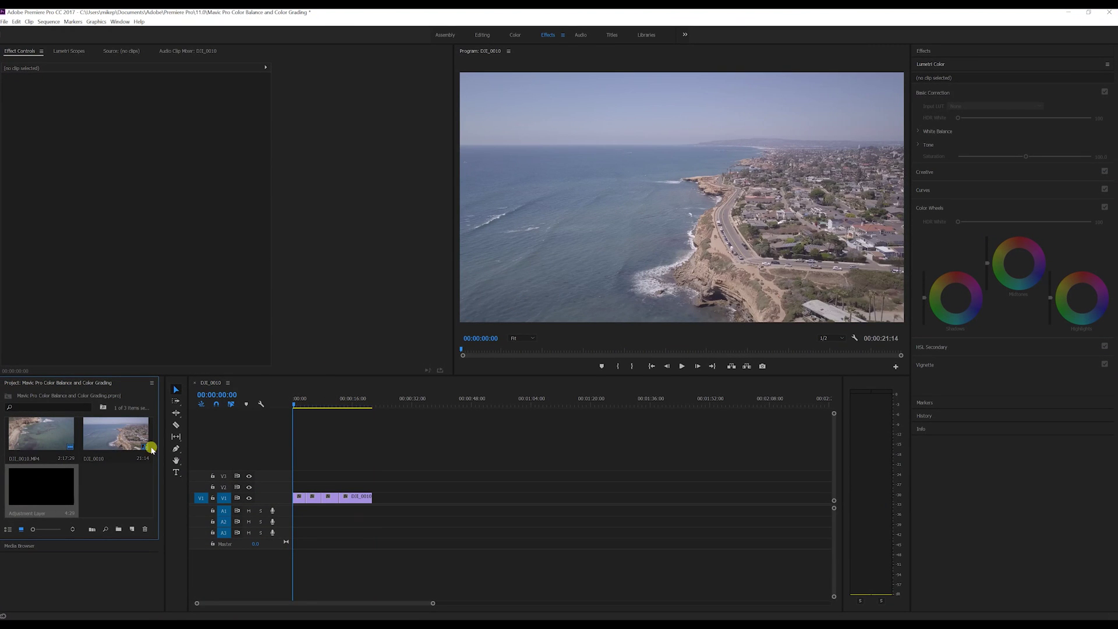
Step: Place the adjustment layer on V2 above the drone clips, spanning their full length, and select it
left_click_drag(57, 483, 361, 486)
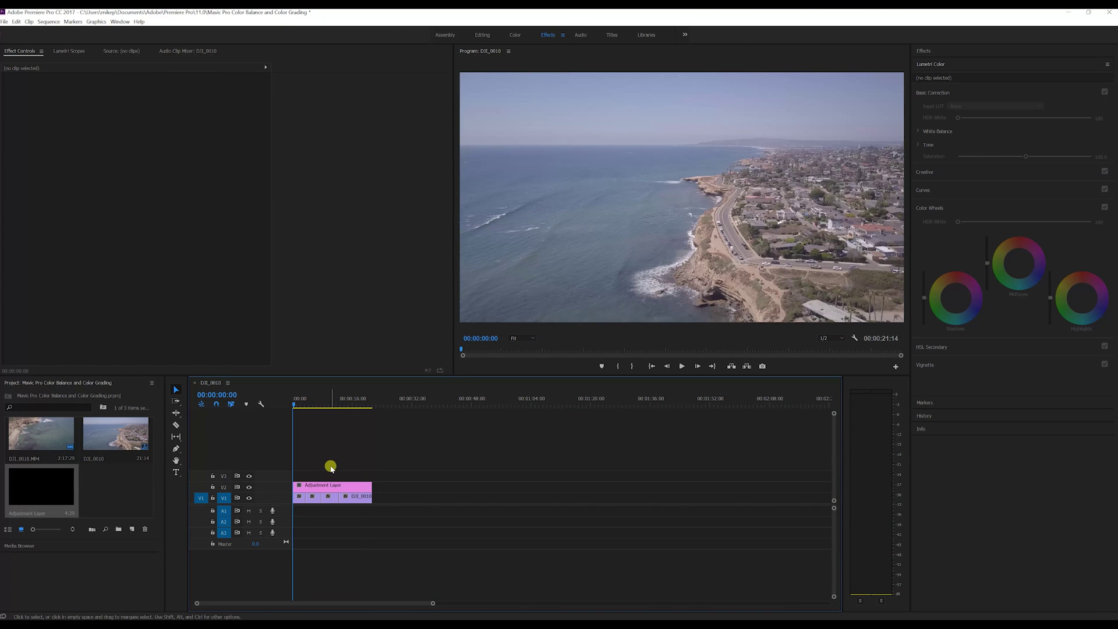
left_click(338, 491)
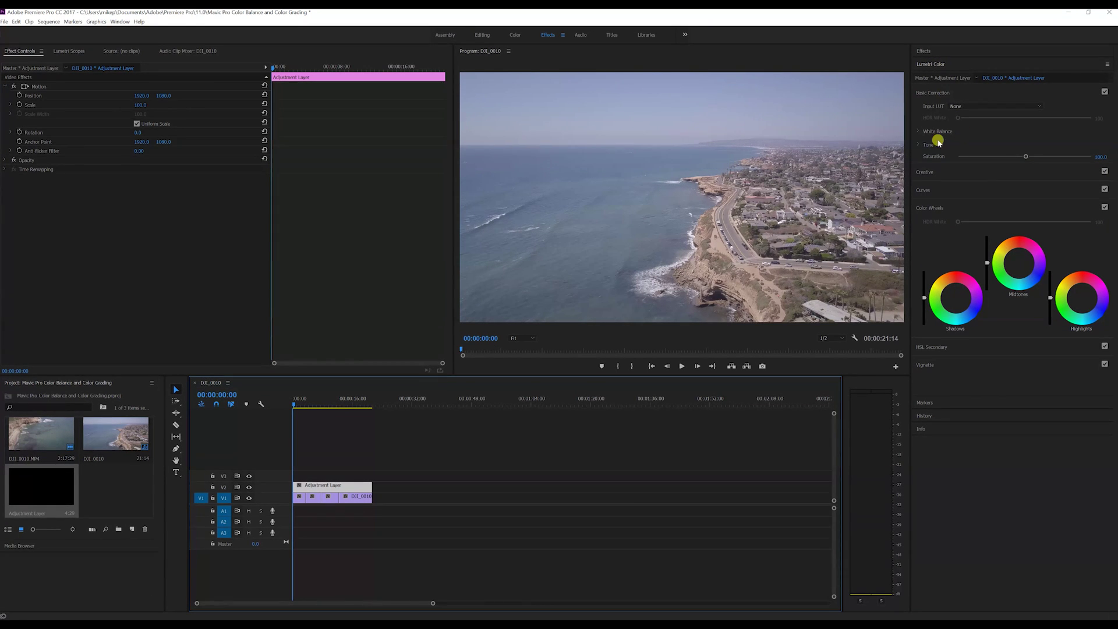
Step: With the Lumetri Scopes showing, set the adjustment layer's white balance by sampling the white surf below the cliffs
left_click(917, 131)
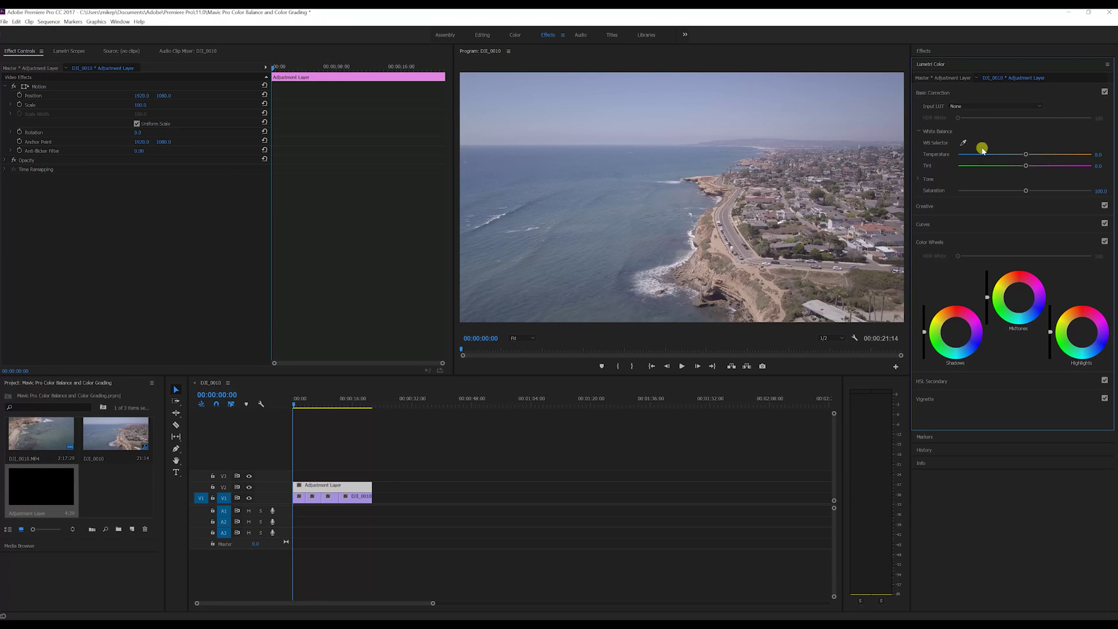
left_click(918, 179)
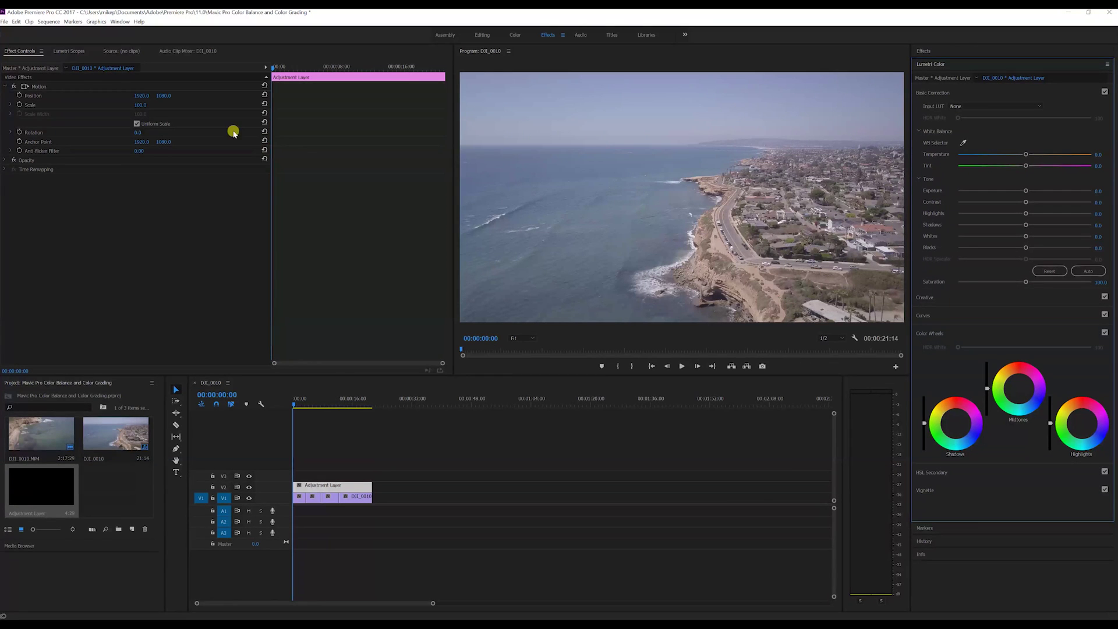
left_click(72, 51)
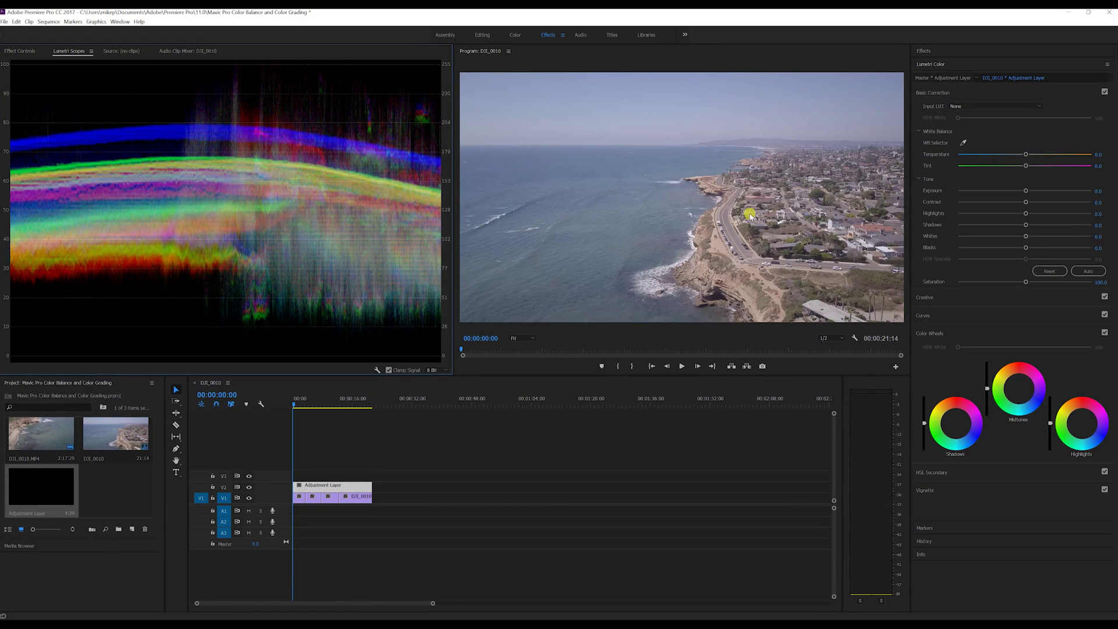
left_click(962, 143)
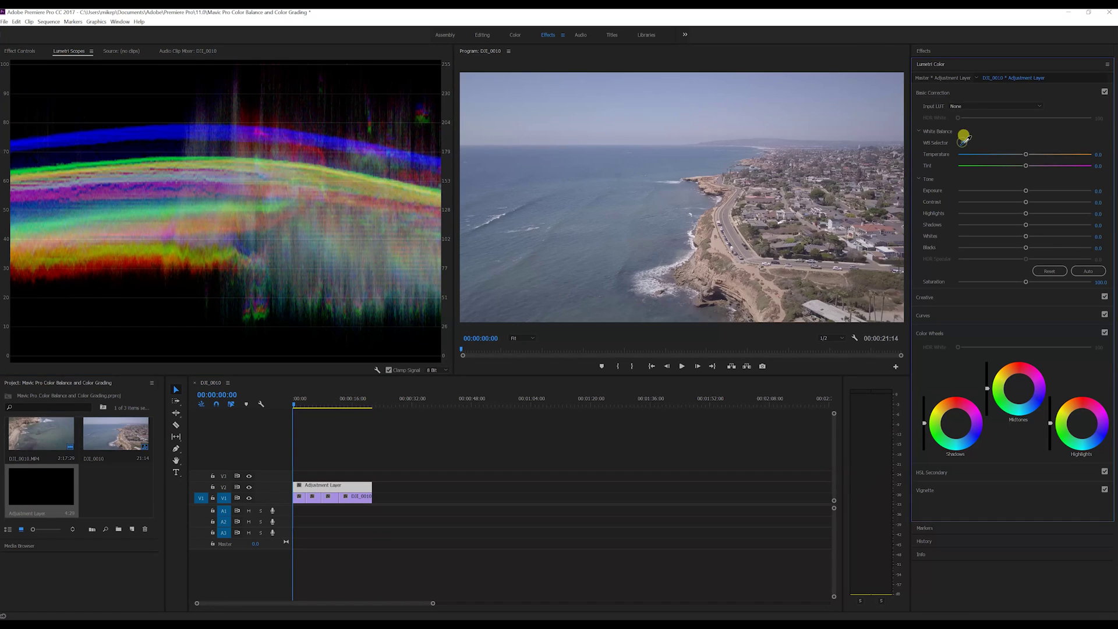
left_click(658, 286)
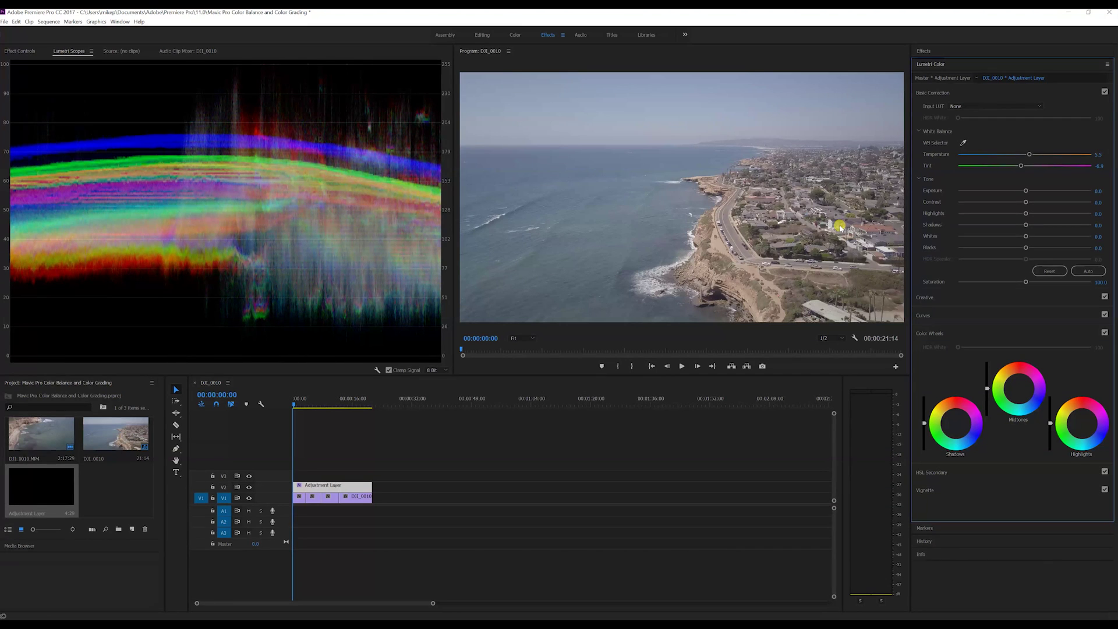
Step: Shape the master RGB curve into an S-curve by lowering a point in the shadows and raising one in the highlights
left_click(1000, 315)
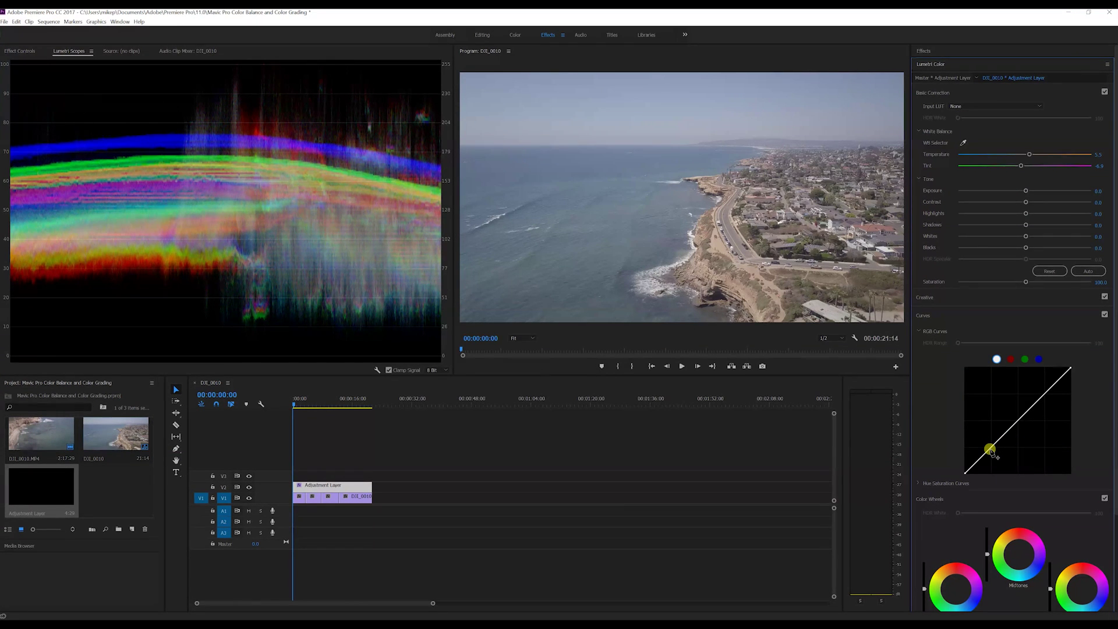
left_click_drag(992, 452, 991, 461)
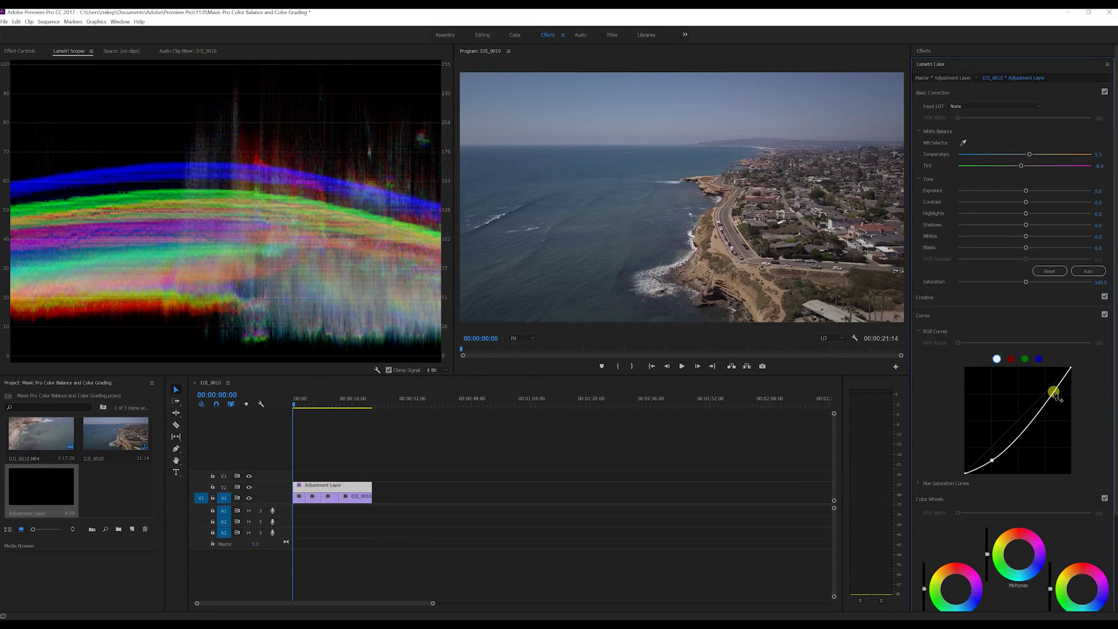
left_click_drag(1055, 391, 1048, 385)
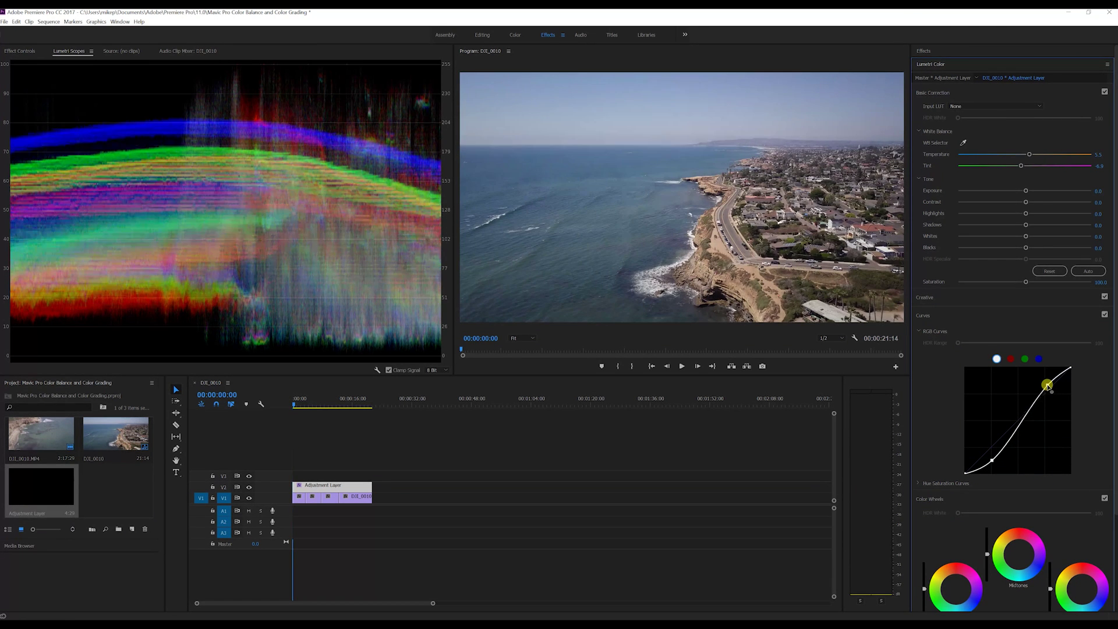
left_click_drag(1048, 386, 1046, 384)
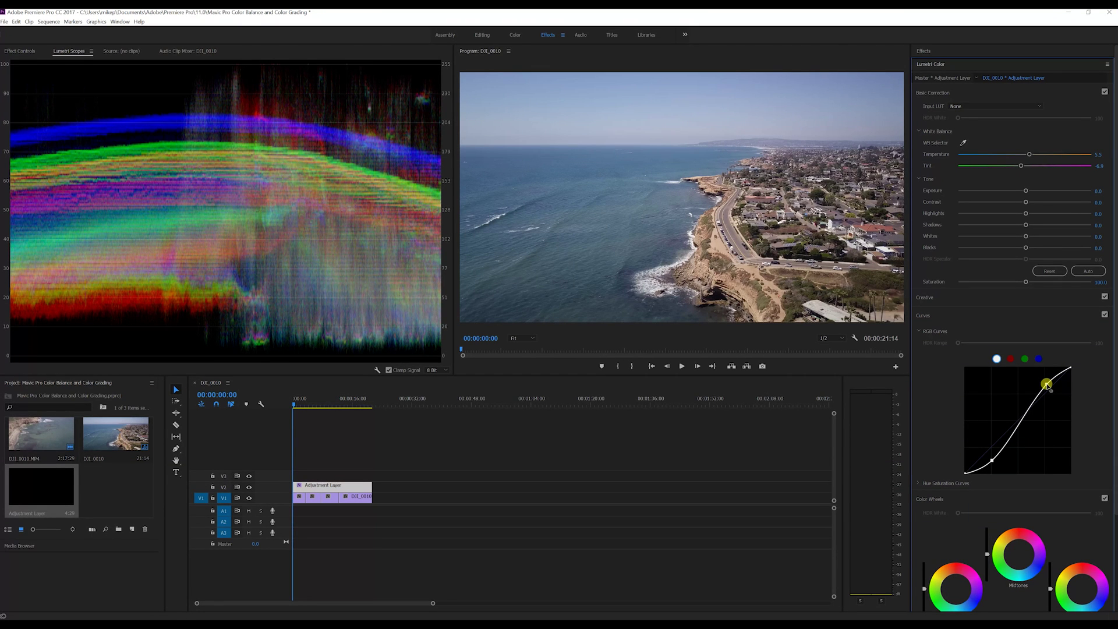
left_click_drag(1046, 385, 1045, 382)
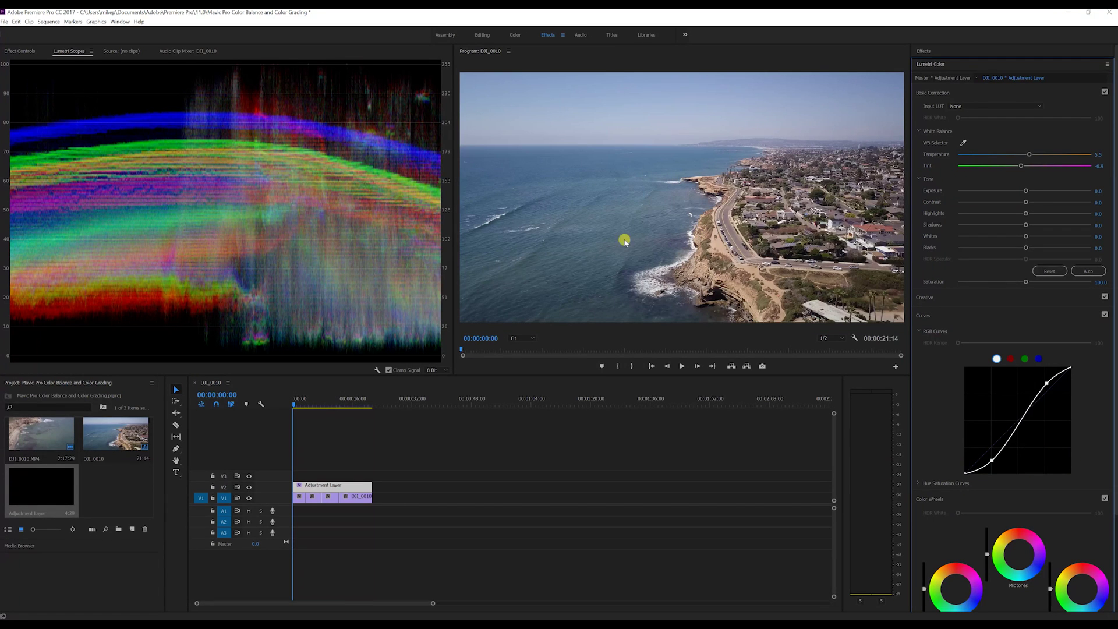
Step: Compare the footage with the Curves adjustment off and on, leaving it enabled
left_click(1104, 315)
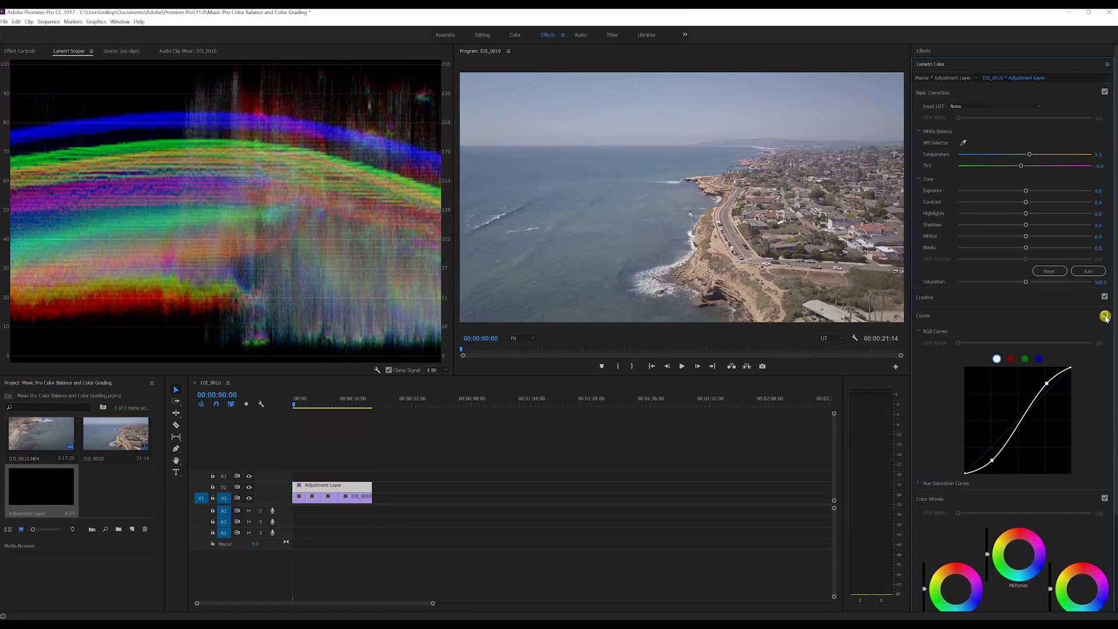
left_click(1104, 316)
left_click(1104, 316)
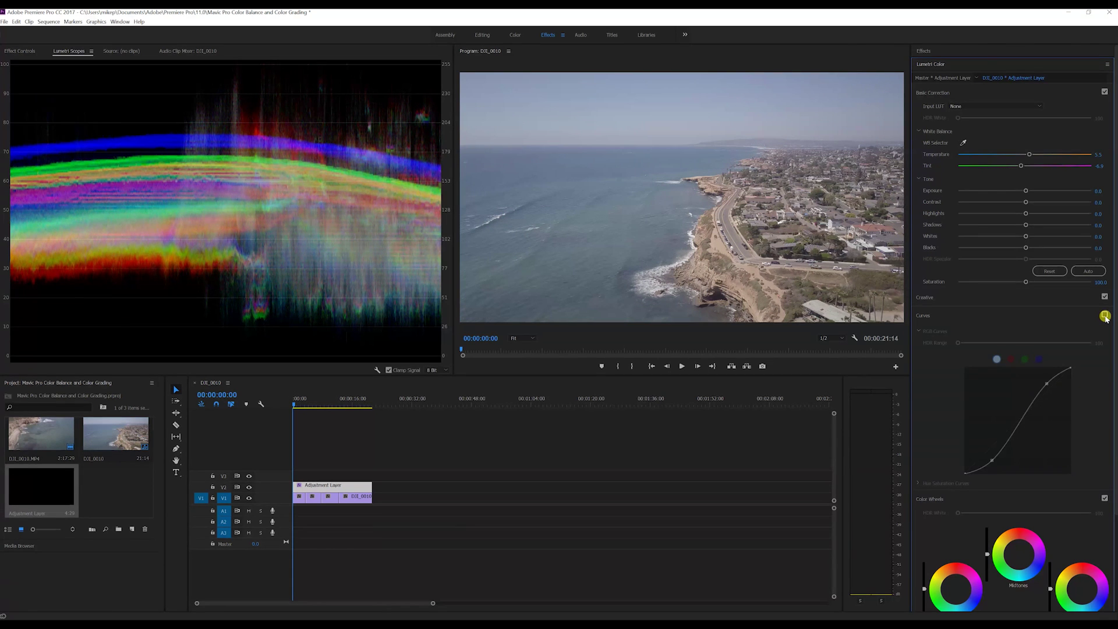
left_click(1104, 315)
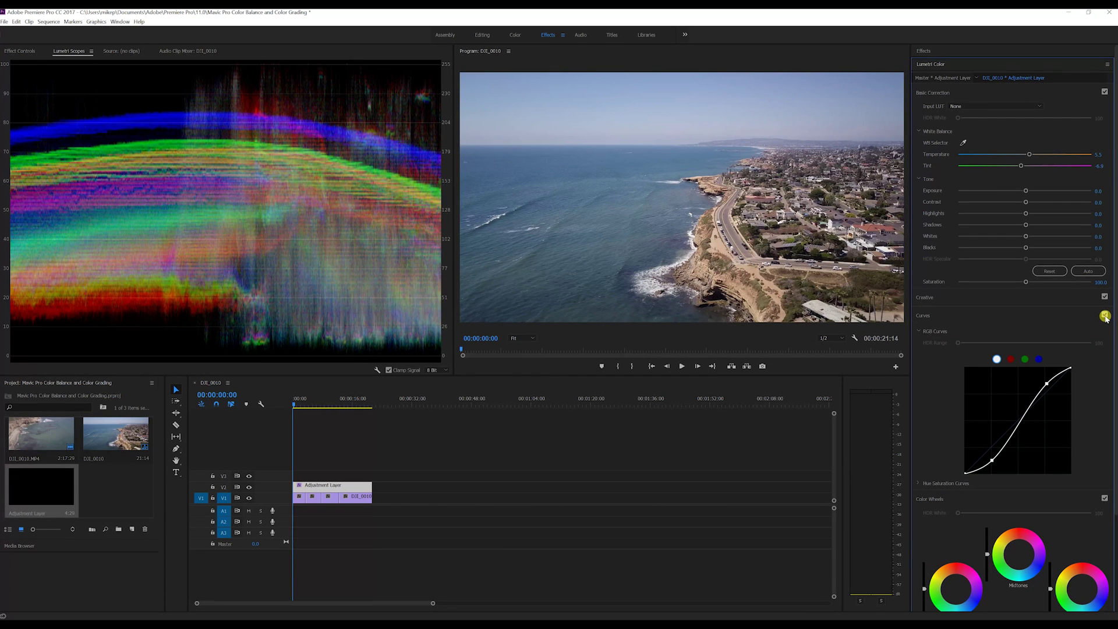
Step: Raise the Basic Correction saturation to about 117.4, comparing the footage with the correction off and on
left_click(1040, 319)
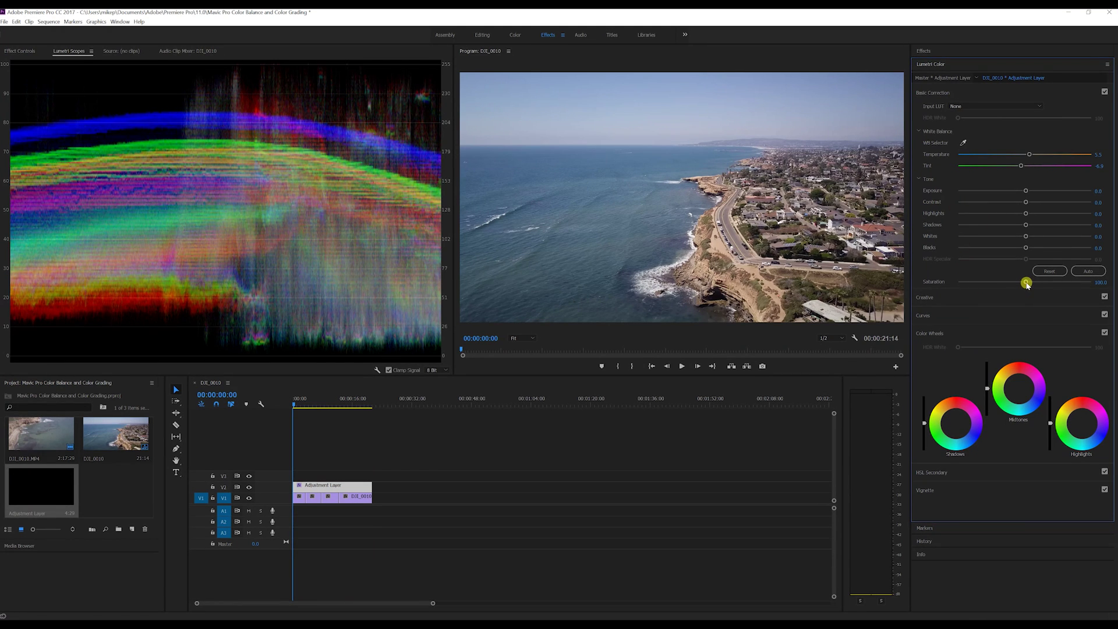
left_click_drag(1026, 284, 1033, 285)
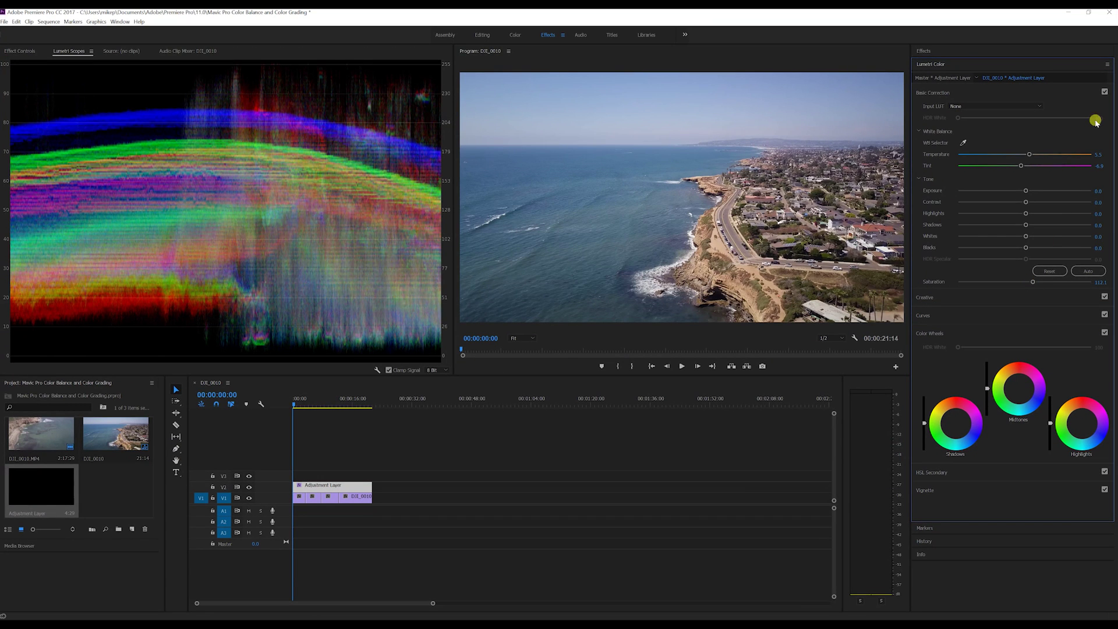
left_click(1105, 92)
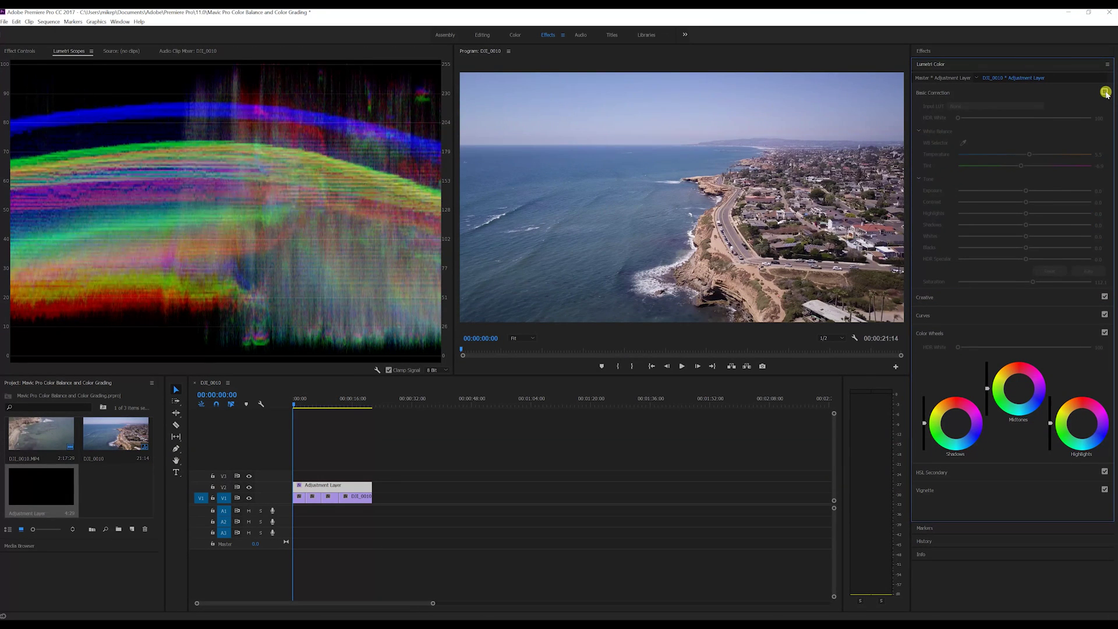
left_click(1105, 92)
left_click(1105, 92)
left_click(1105, 92)
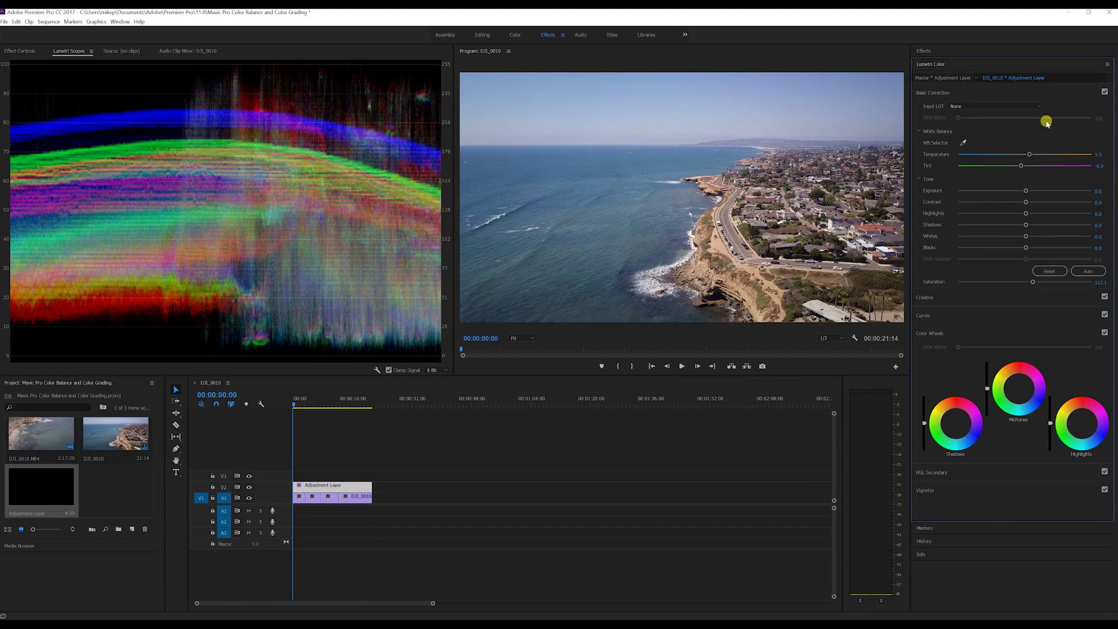
left_click(1105, 92)
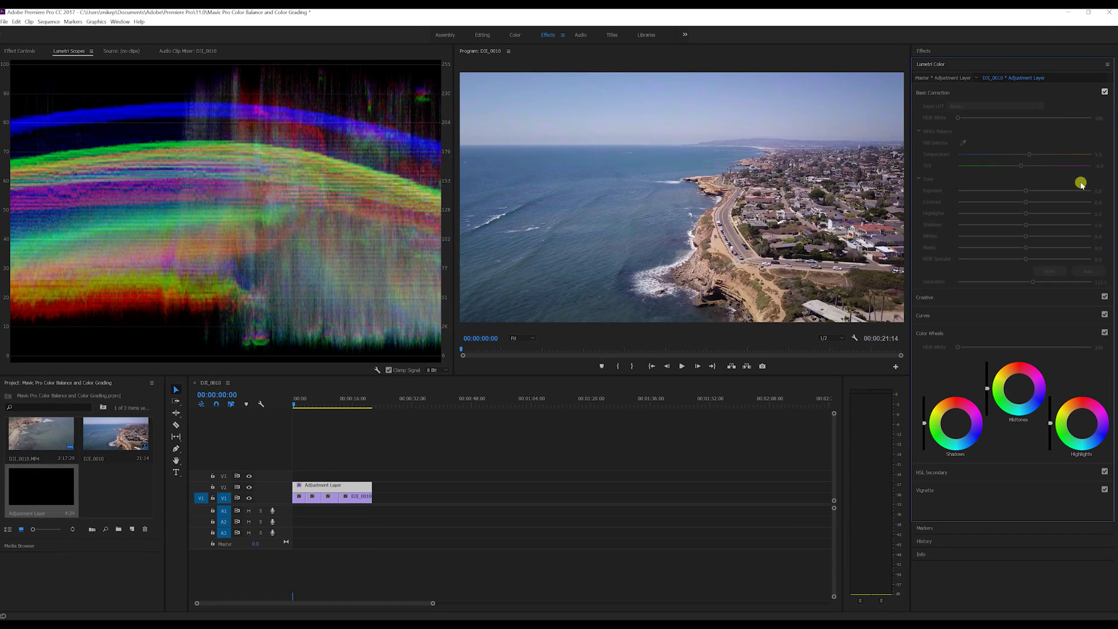
left_click_drag(1033, 284, 1036, 284)
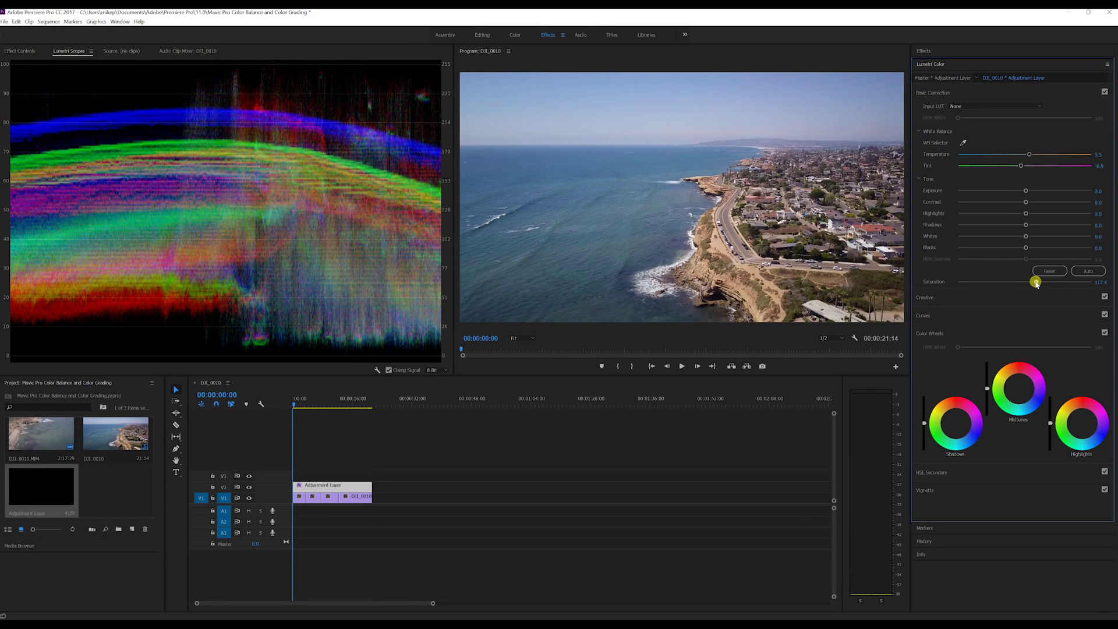
left_click(1104, 92)
left_click(1104, 92)
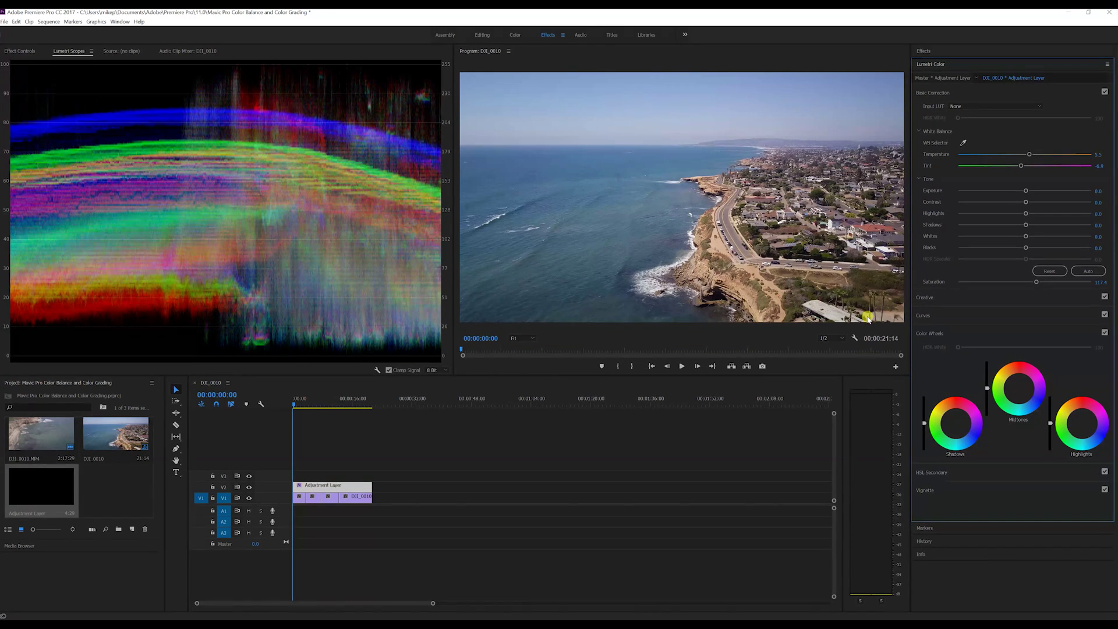
Step: Tint the shadows toward teal and the midtones slightly toward orange-red, then compare the image with Color Wheels off and on
left_click(956, 424)
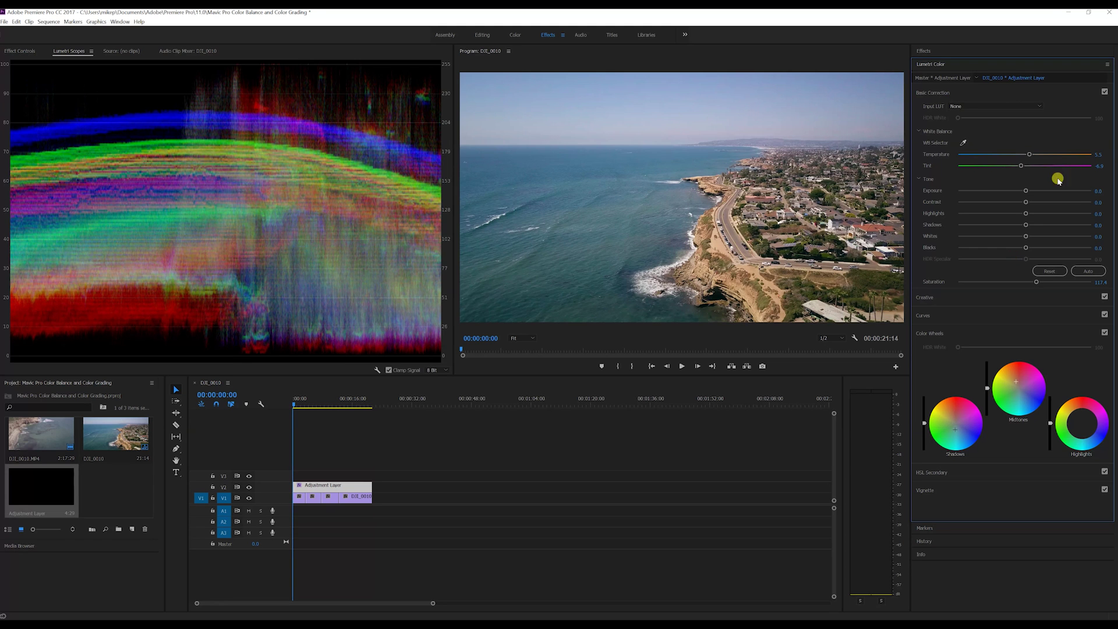
left_click(1103, 333)
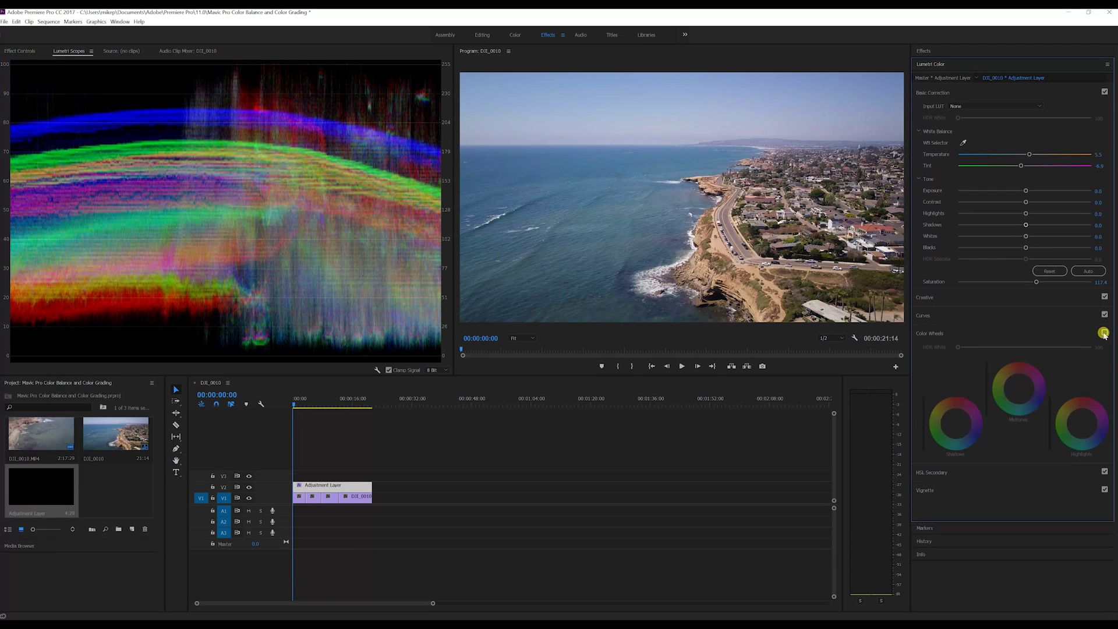
left_click(1104, 333)
left_click(1104, 334)
left_click(1104, 334)
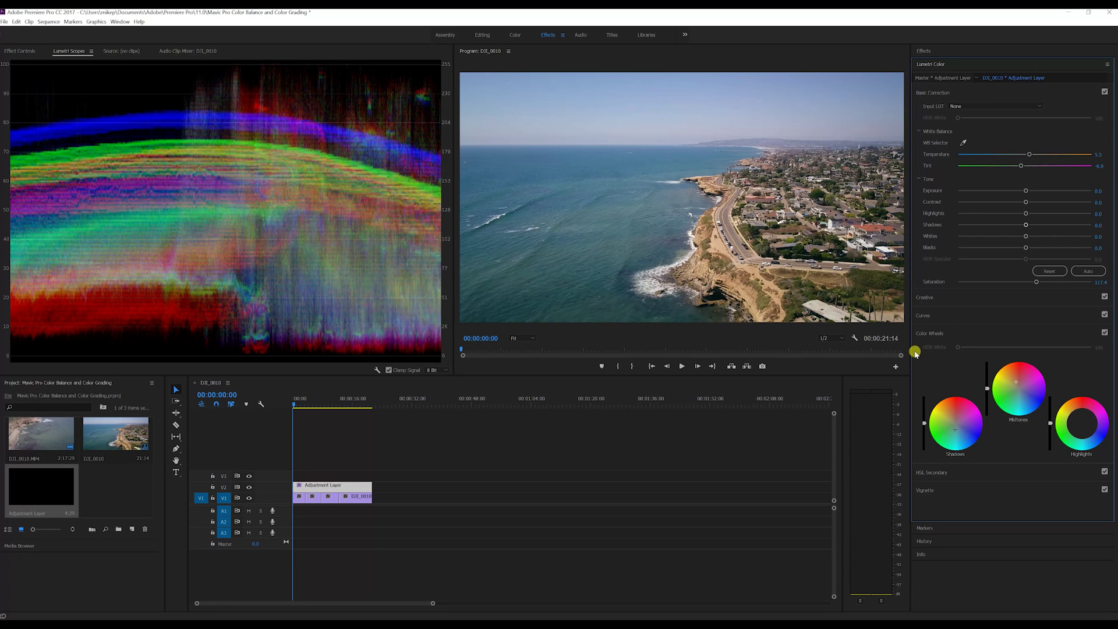
Step: Tint the highlights toward yellow with the color wheel and save the project
left_click_drag(1092, 418, 1073, 421)
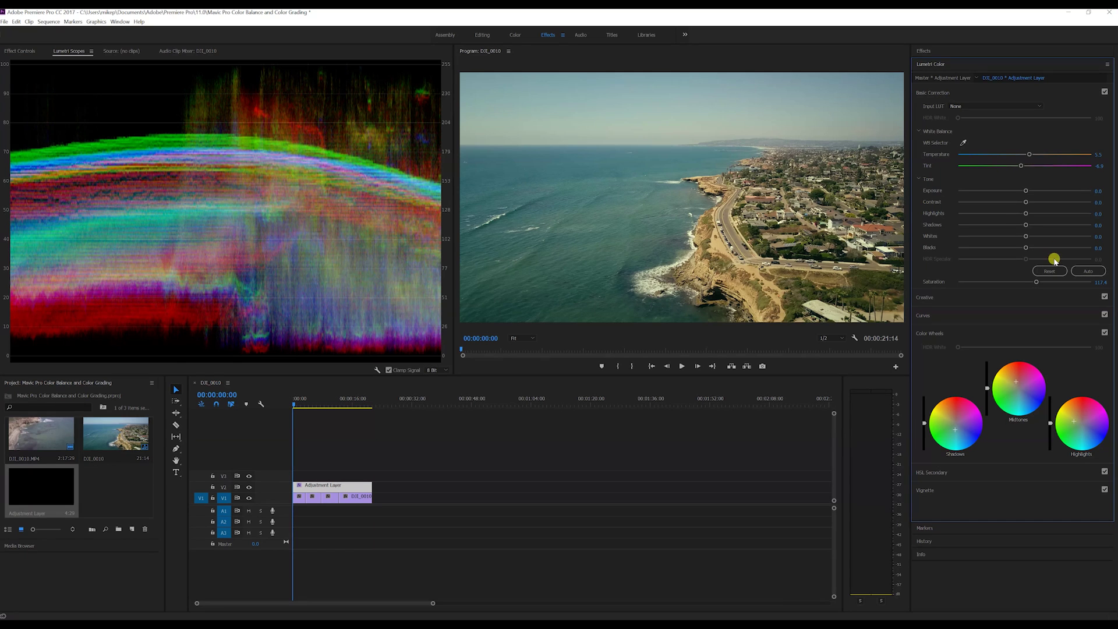
key("ctrl+s")
Step: Compare the full shadow, midtone and highlight tinting off and on, leaving Color Wheels enabled
left_click(1104, 333)
left_click(1103, 333)
left_click(1103, 333)
left_click(1104, 333)
Step: Apply the SL CROSS LDR creative look to the adjustment layer and compare the image with Creative off and on
left_click(1016, 92)
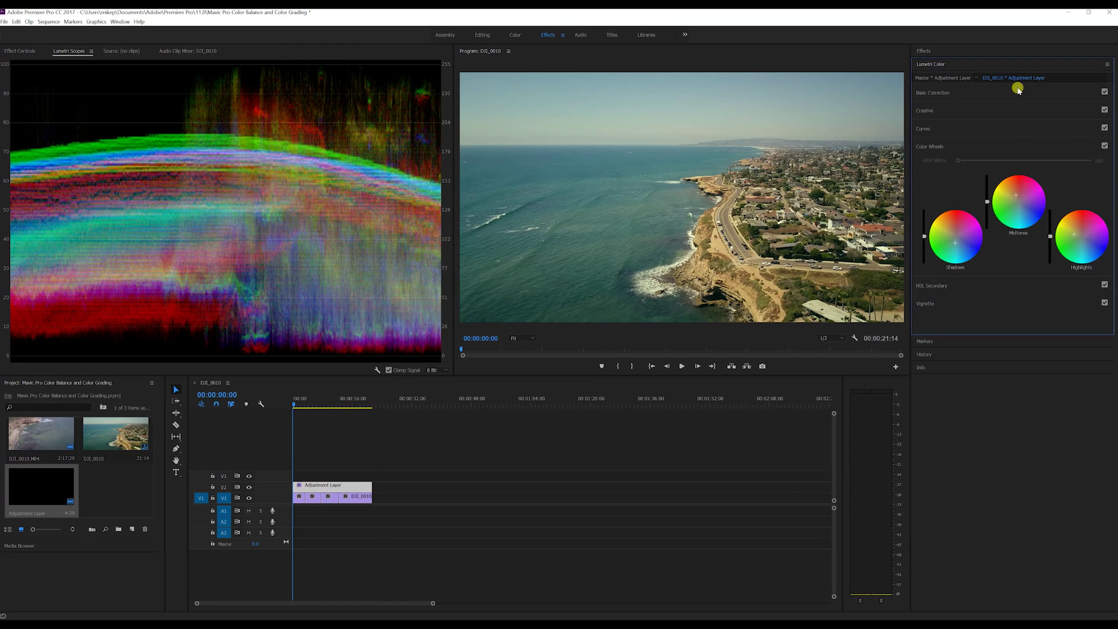
left_click(989, 145)
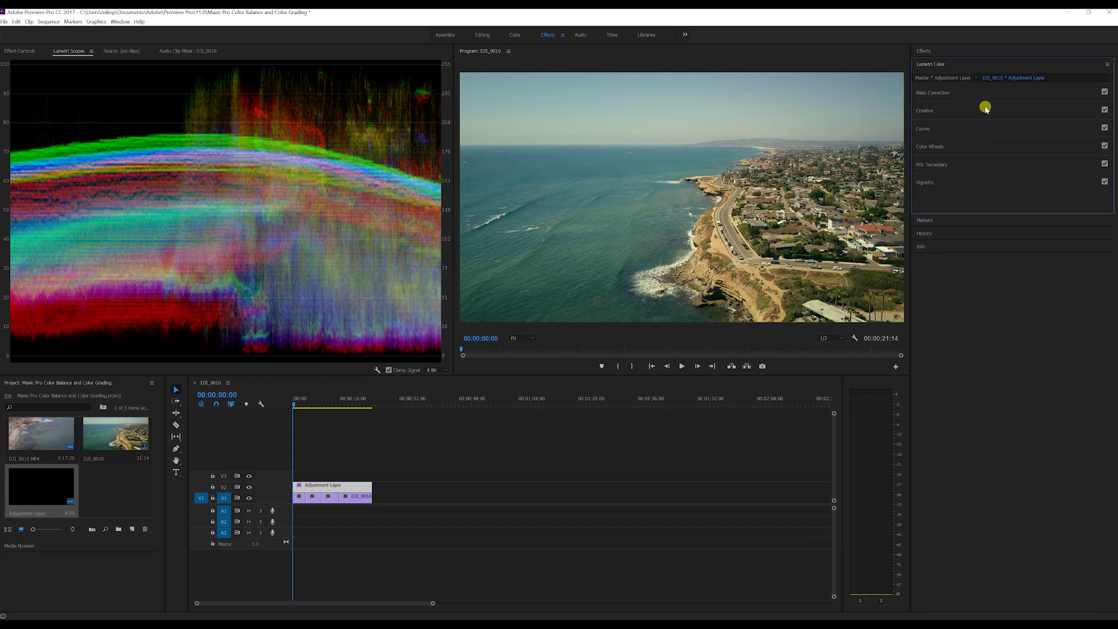
left_click(985, 109)
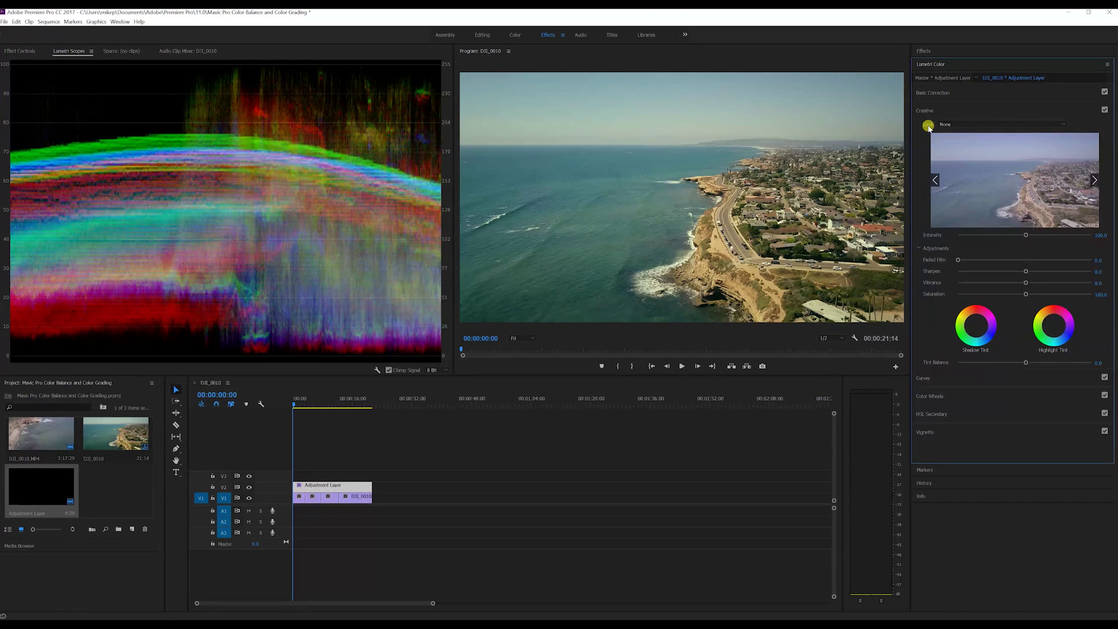
left_click(1063, 124)
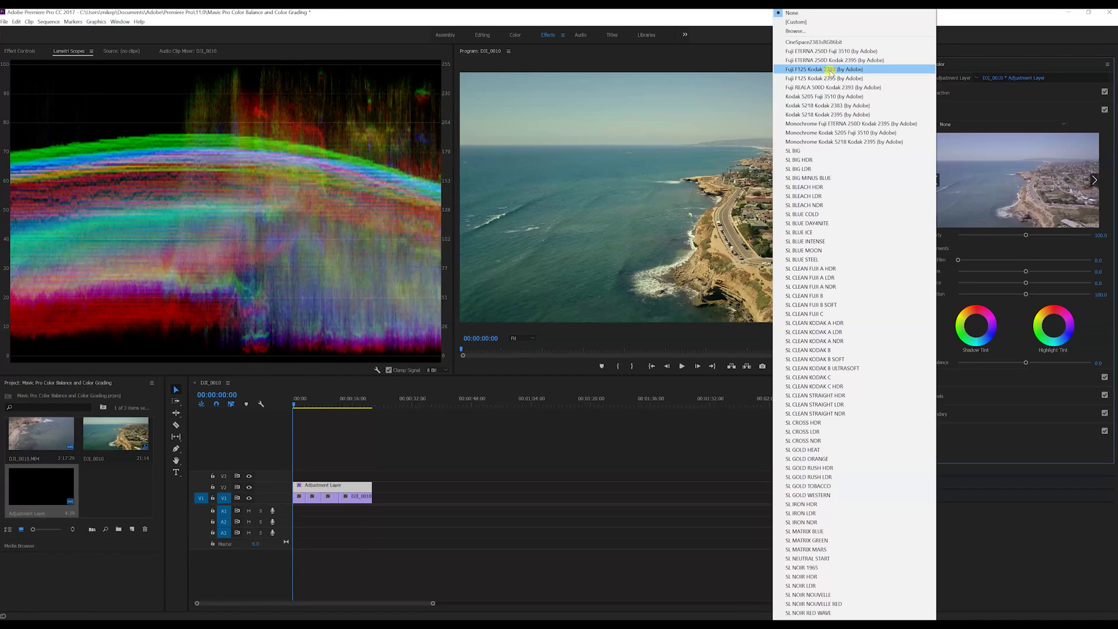
left_click(815, 432)
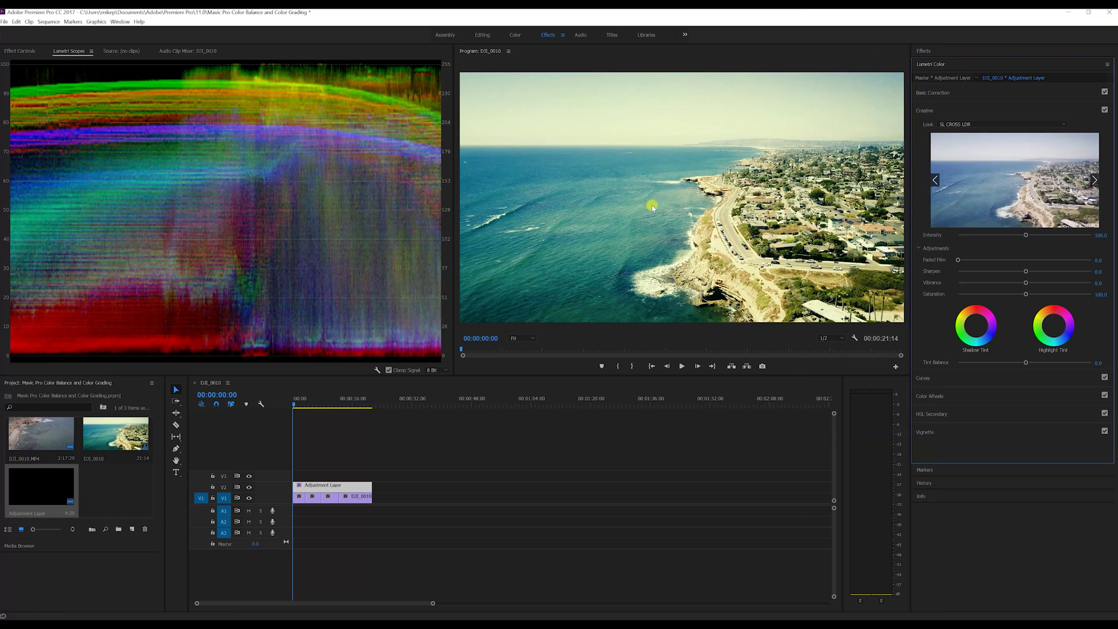
left_click(1104, 110)
left_click(1104, 110)
Step: Switch the creative look to SL GOLD WESTERN and play a short part of the footage to preview it
left_click(1062, 123)
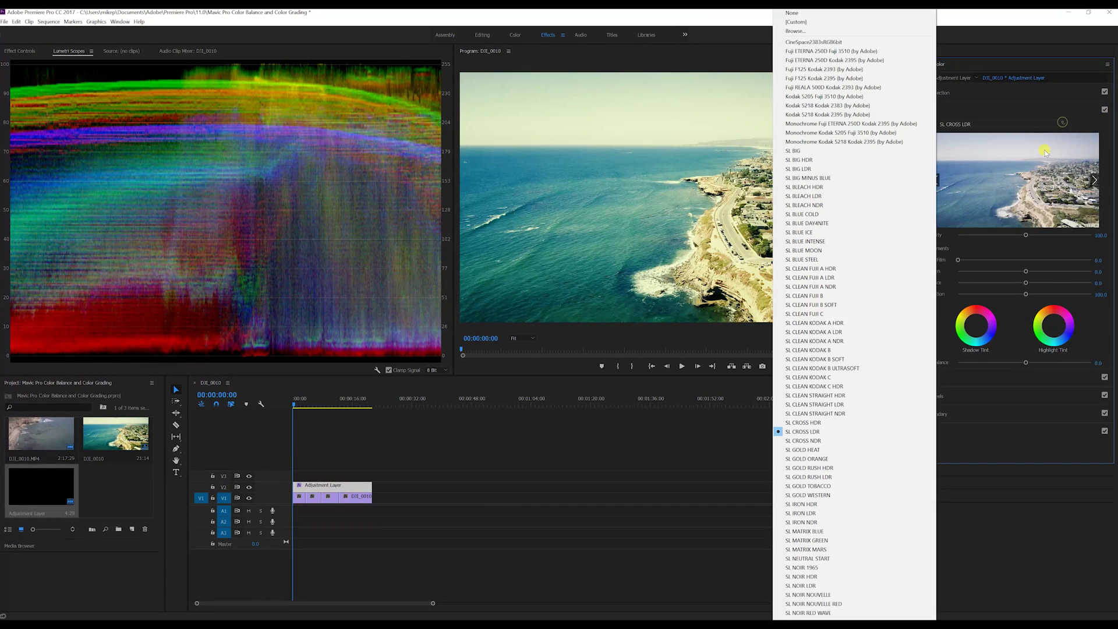
left_click(861, 496)
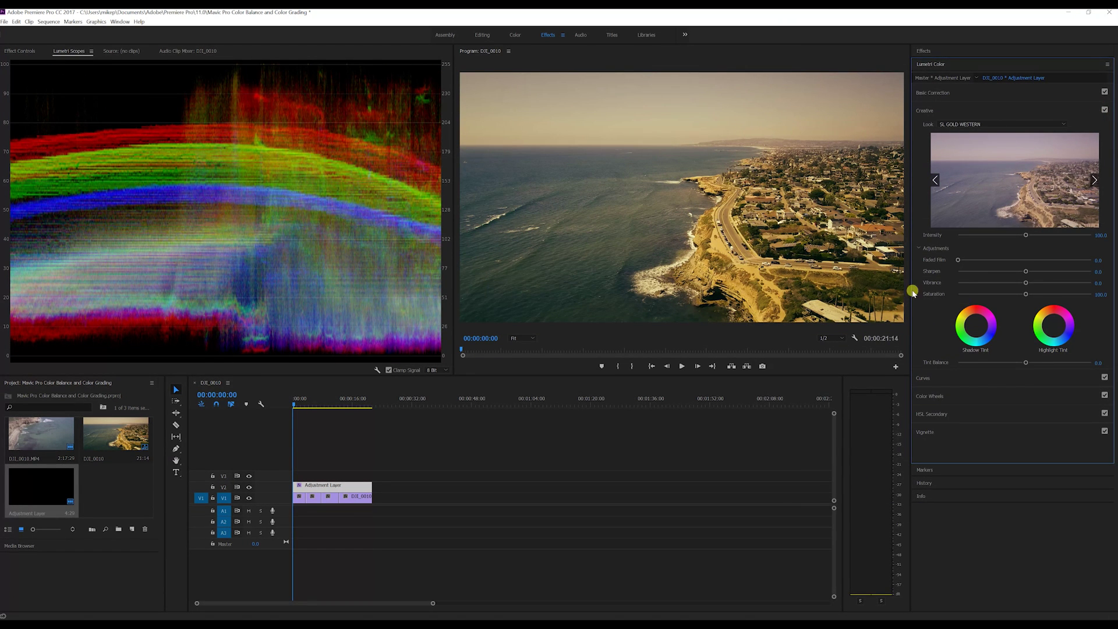
left_click(682, 366)
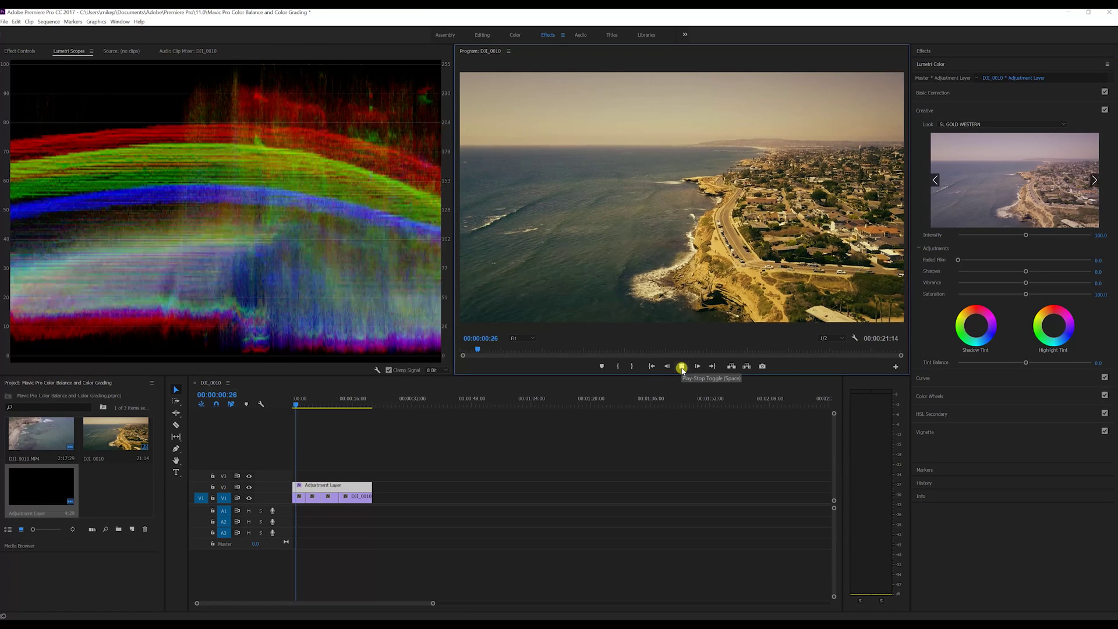
left_click(682, 367)
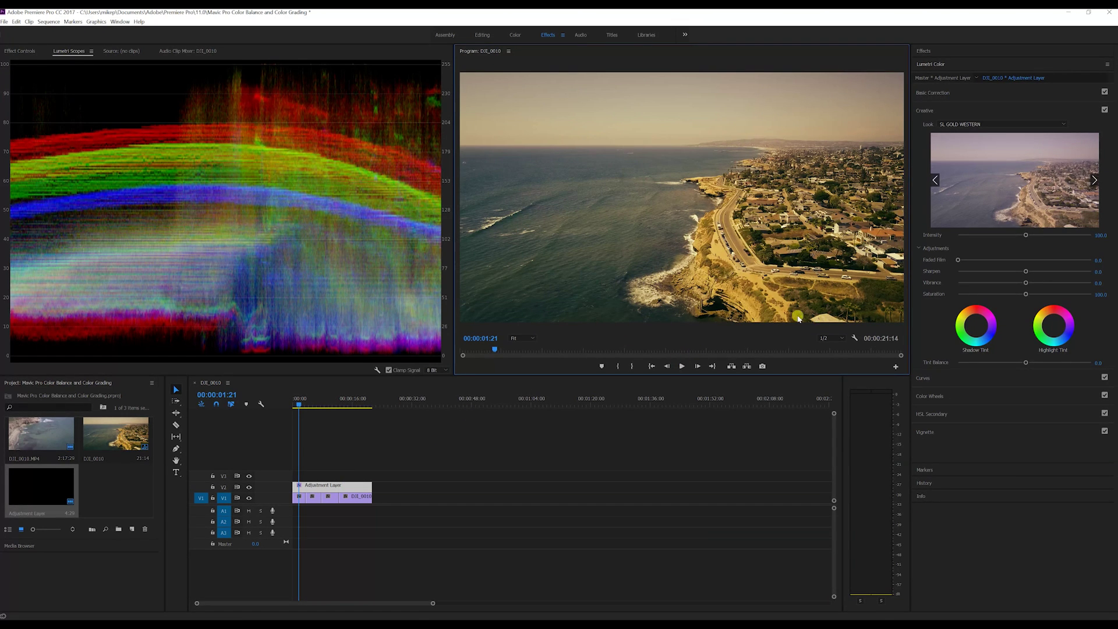
Step: Reset the creative look to None and collapse the Creative settings
left_click(1067, 124)
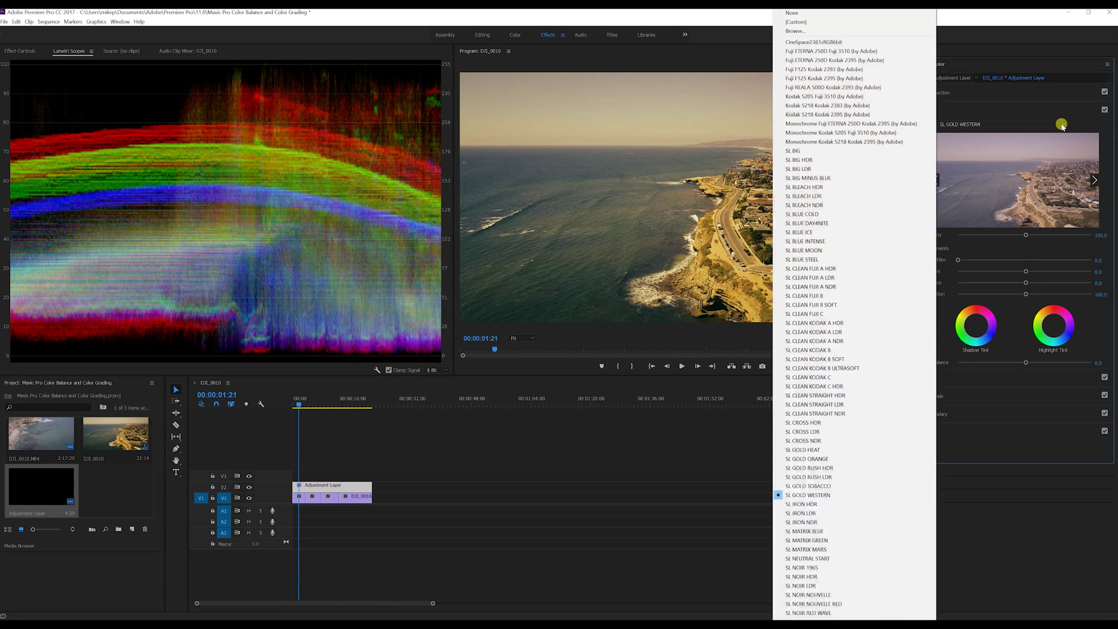
left_click(861, 12)
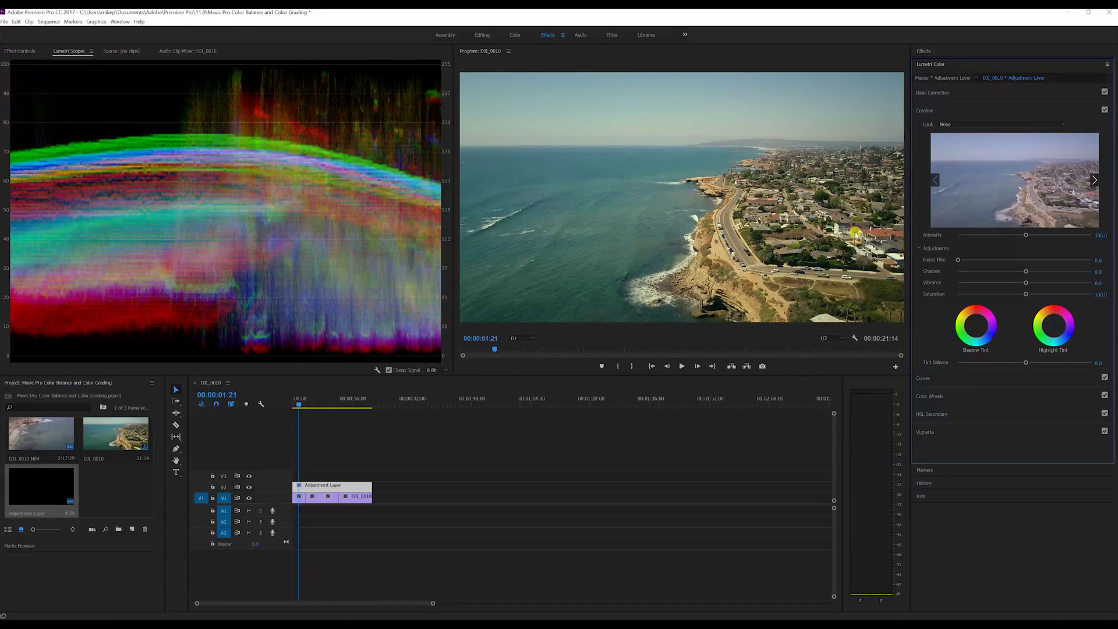
left_click(1019, 107)
left_click(1014, 106)
left_click(1000, 110)
Step: Browse for a Basic Correction input LUT in the 35 Free LUTs folder inside GoPro Clips
left_click(991, 95)
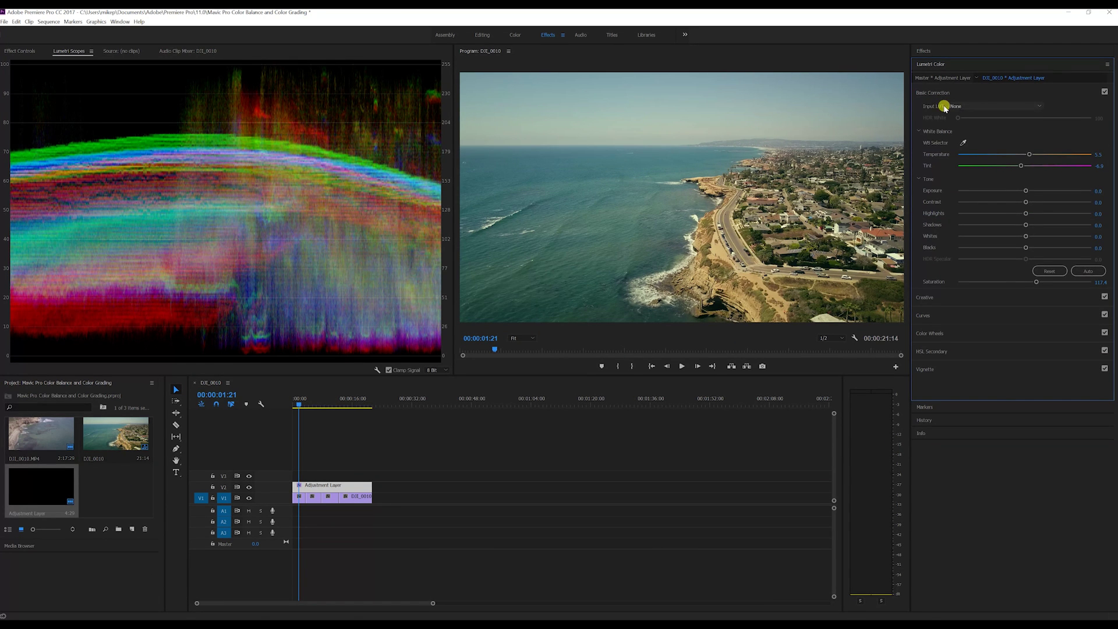
left_click(1039, 107)
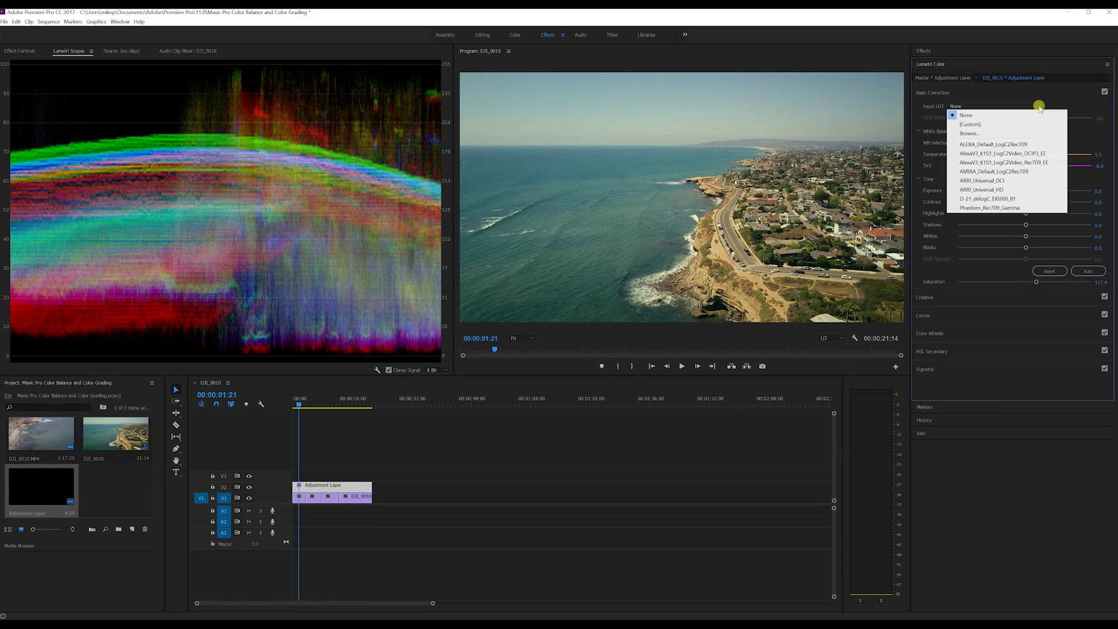
left_click(1000, 133)
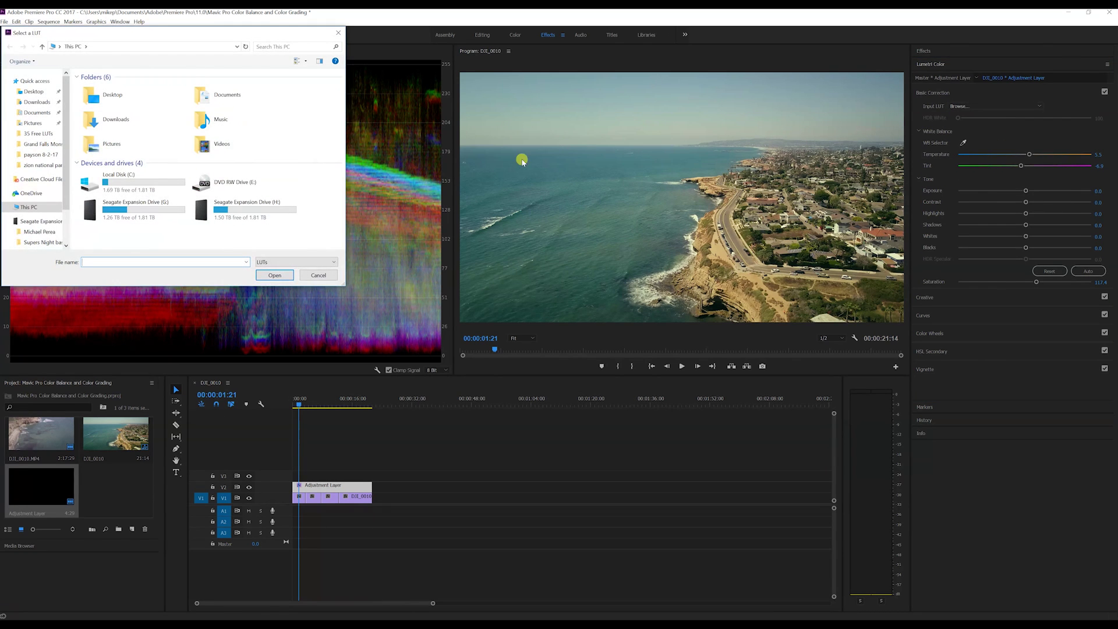
left_click(11, 233)
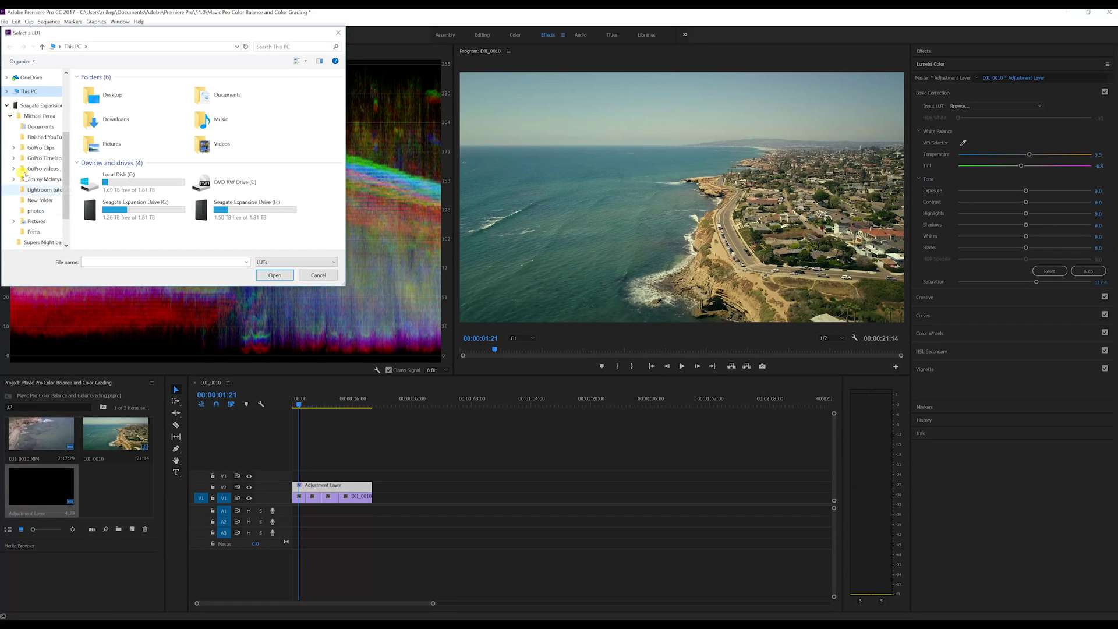
left_click(29, 148)
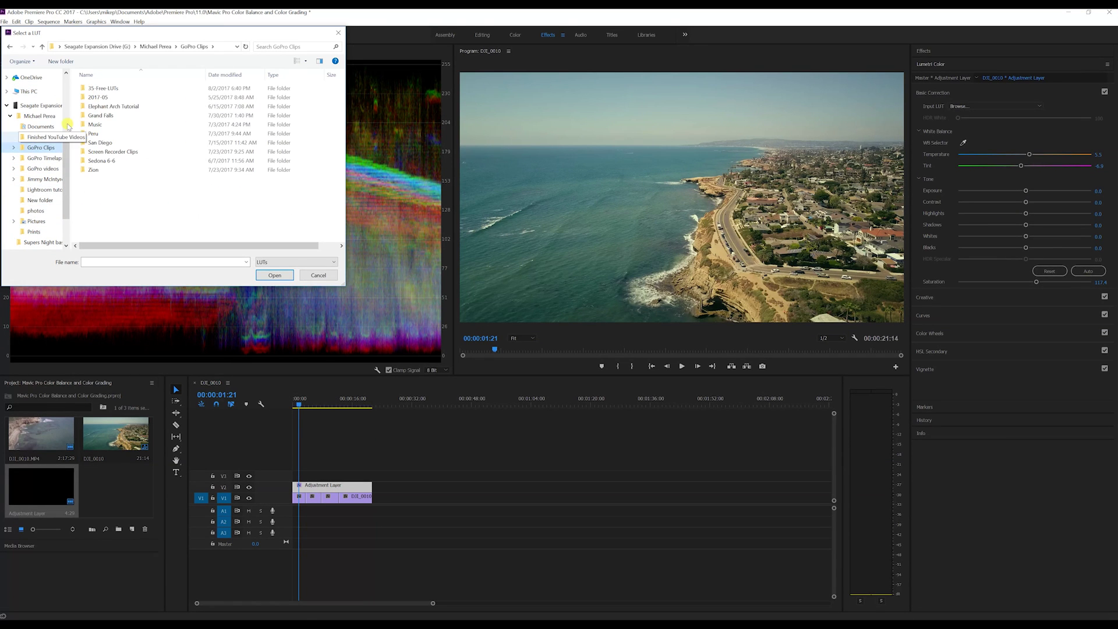
left_click(274, 277)
left_click(113, 98)
left_click(276, 275)
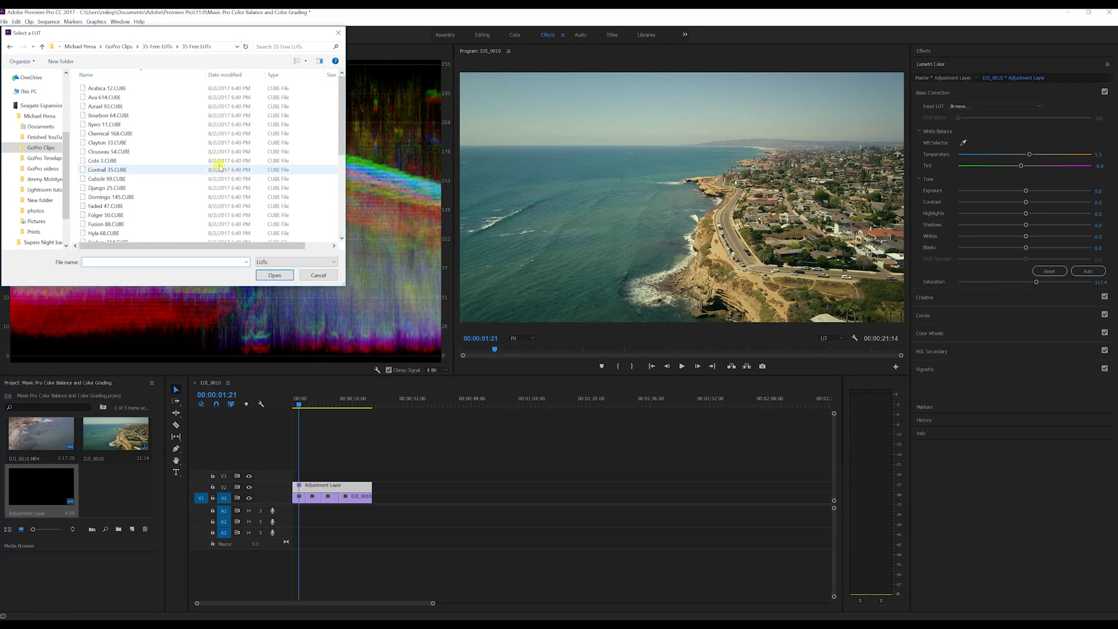
Step: Load McKinnon 75.CUBE as the input LUT and compare the footage with Basic Correction off and on
scroll(169, 192, "down", 2)
scroll(167, 196, "down", 4)
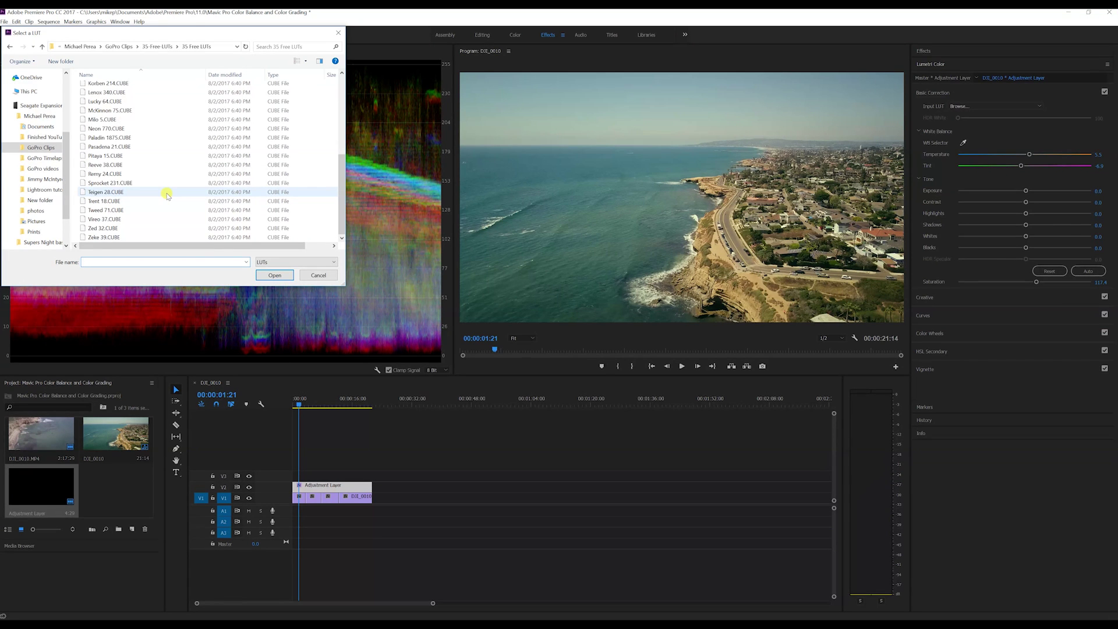
scroll(125, 131, "up", 1)
left_click(124, 132)
left_click(272, 275)
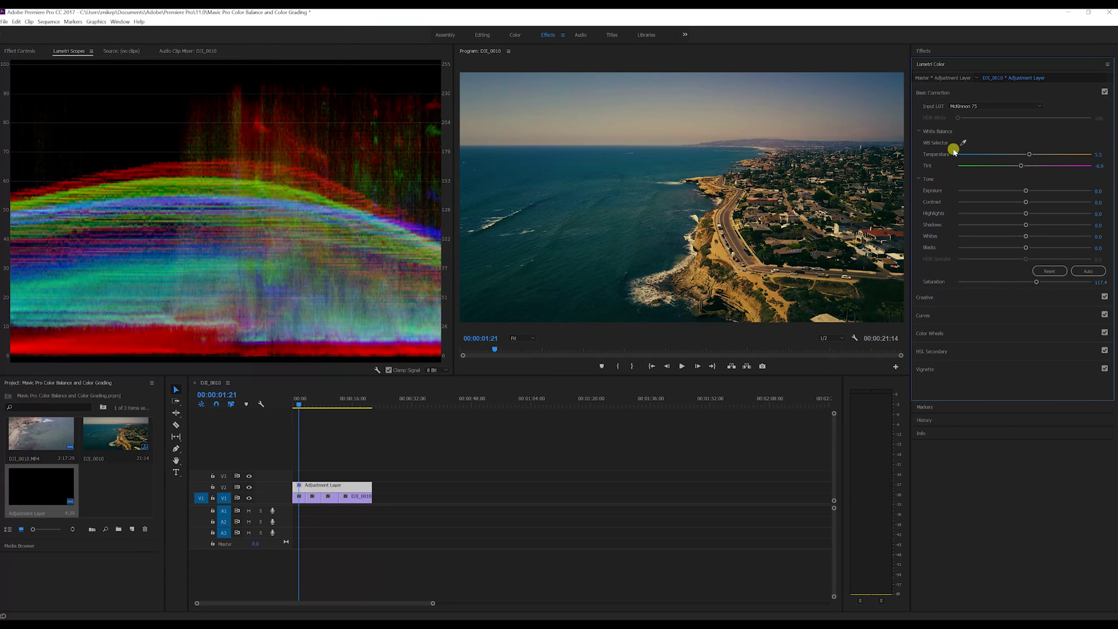
left_click(1102, 93)
left_click(1103, 92)
Step: Review the Creative, RGB Curves and Color Wheels settings against the image with the LUT applied
left_click(965, 296)
scroll(1031, 428, "down", 2)
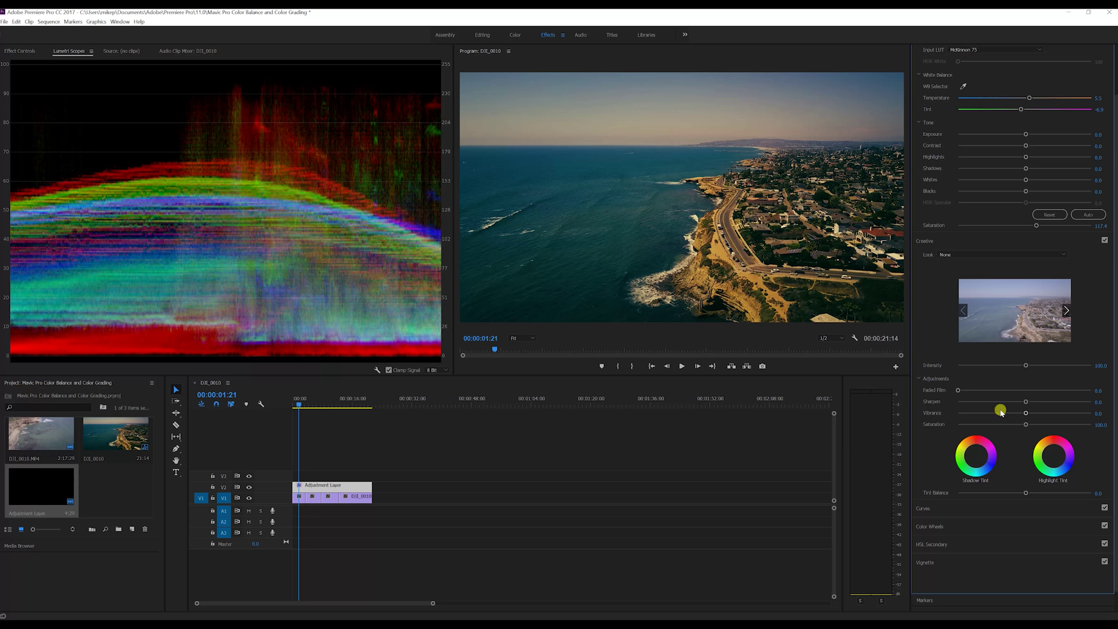
left_click(1006, 508)
scroll(1010, 507, "down", 5)
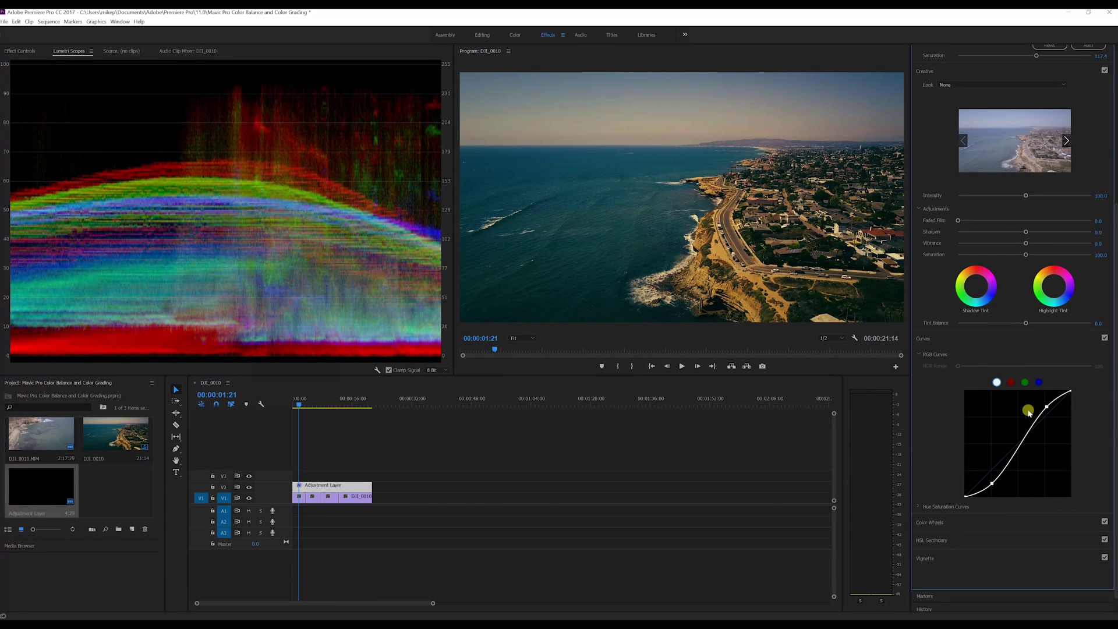
left_click(1008, 523)
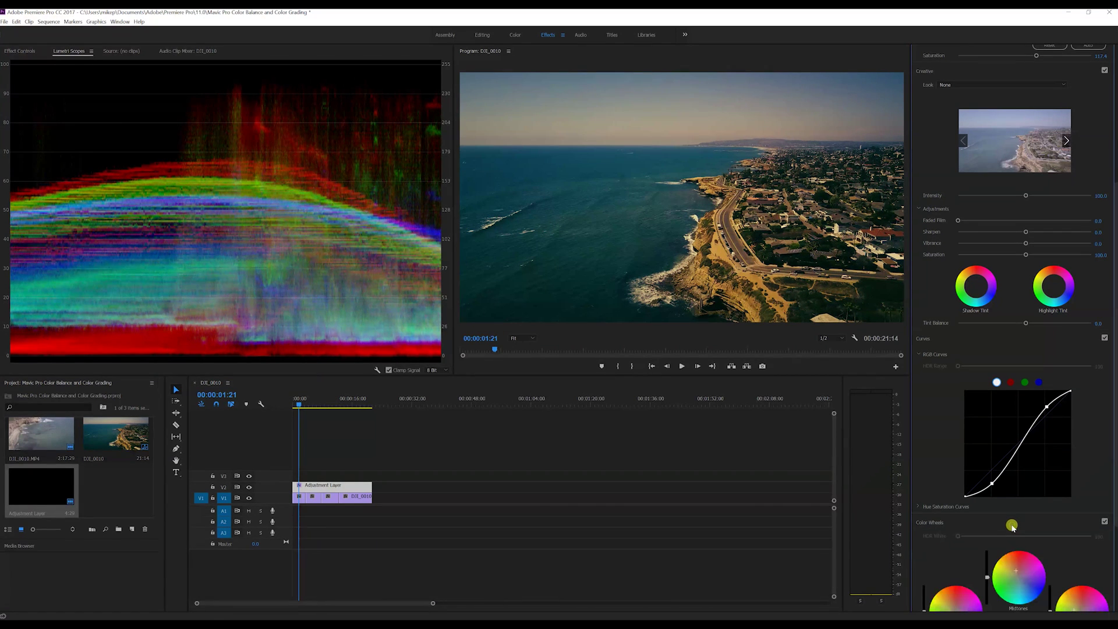
scroll(1006, 470, "down", 3)
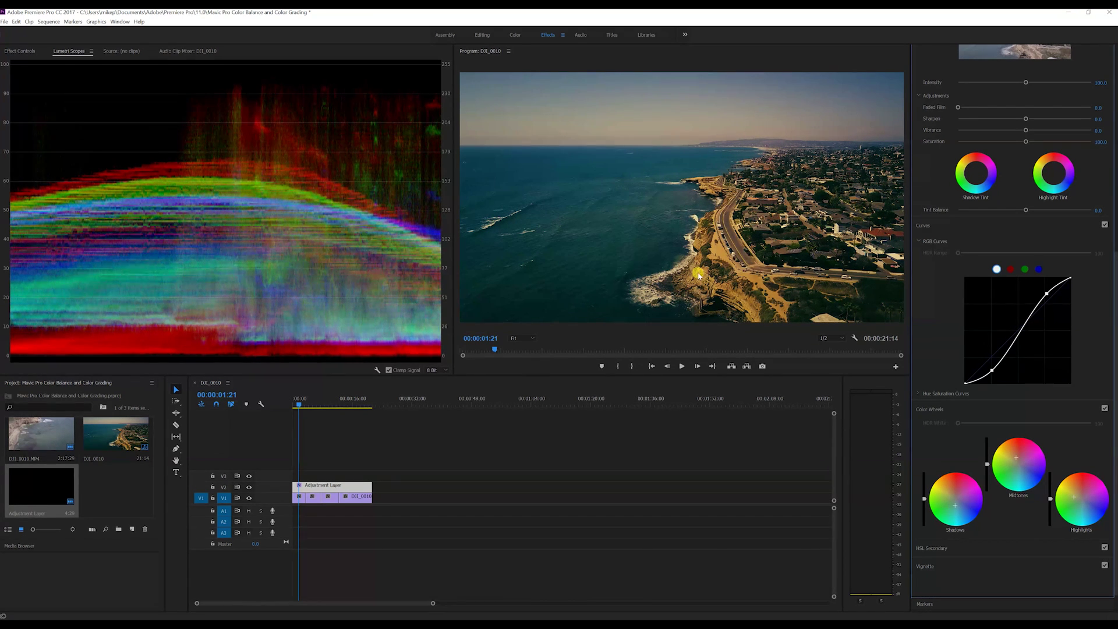
left_click(1067, 404)
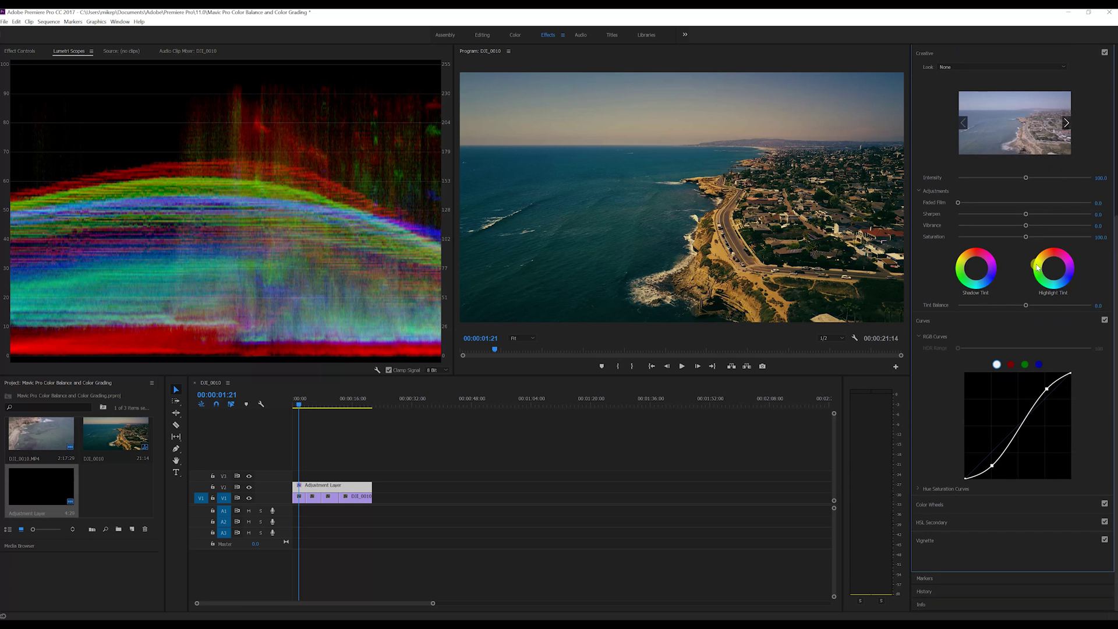
Step: Play the graded footage and stop at about 00:00:09:21 to check the grade on a different shot
scroll(1023, 320, "up", 5)
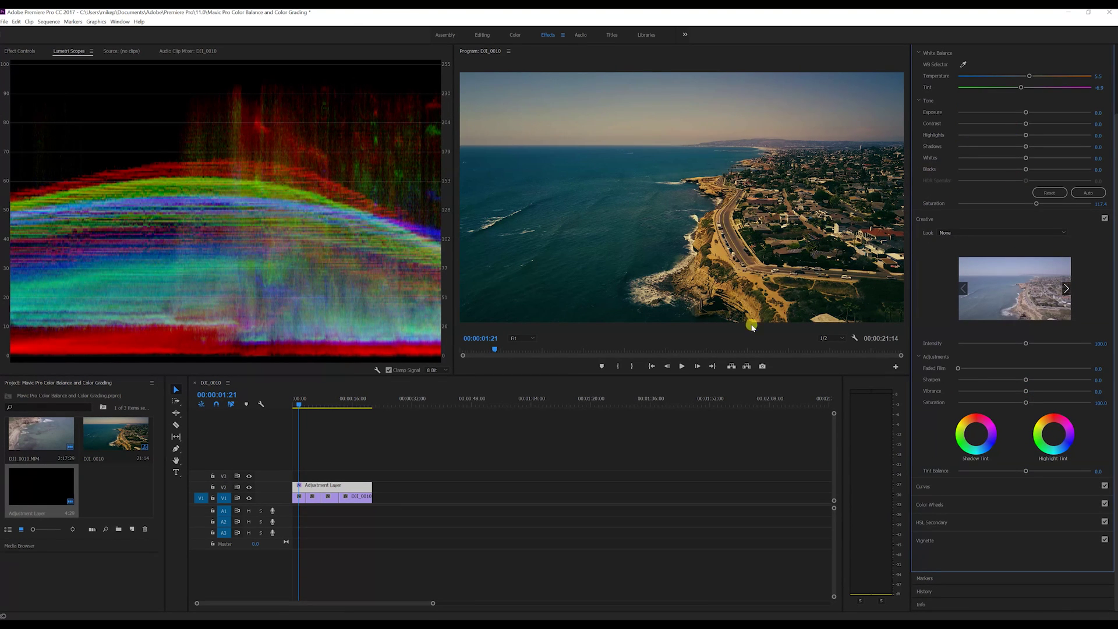
left_click(683, 365)
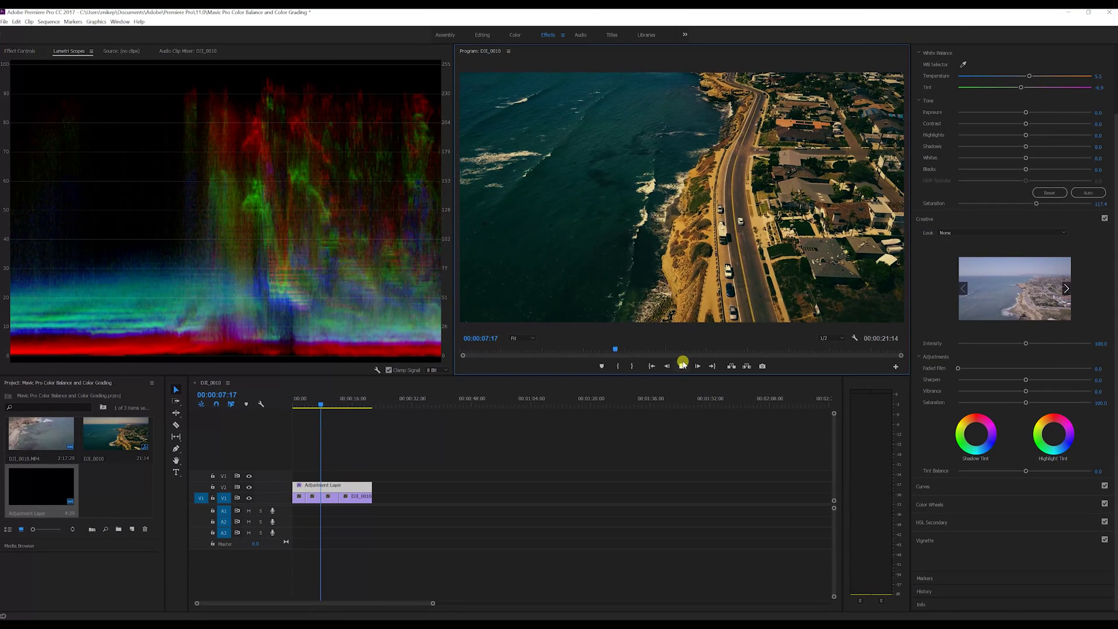
left_click(682, 365)
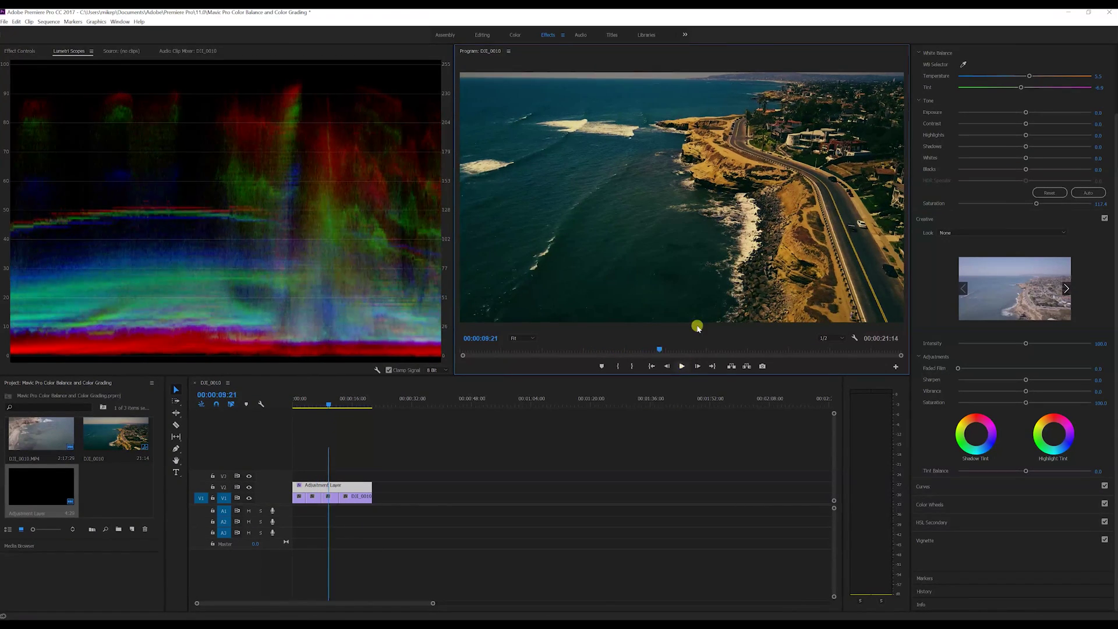
Step: Shift the highlights tint slightly toward yellow-green with the color wheel
left_click(984, 504)
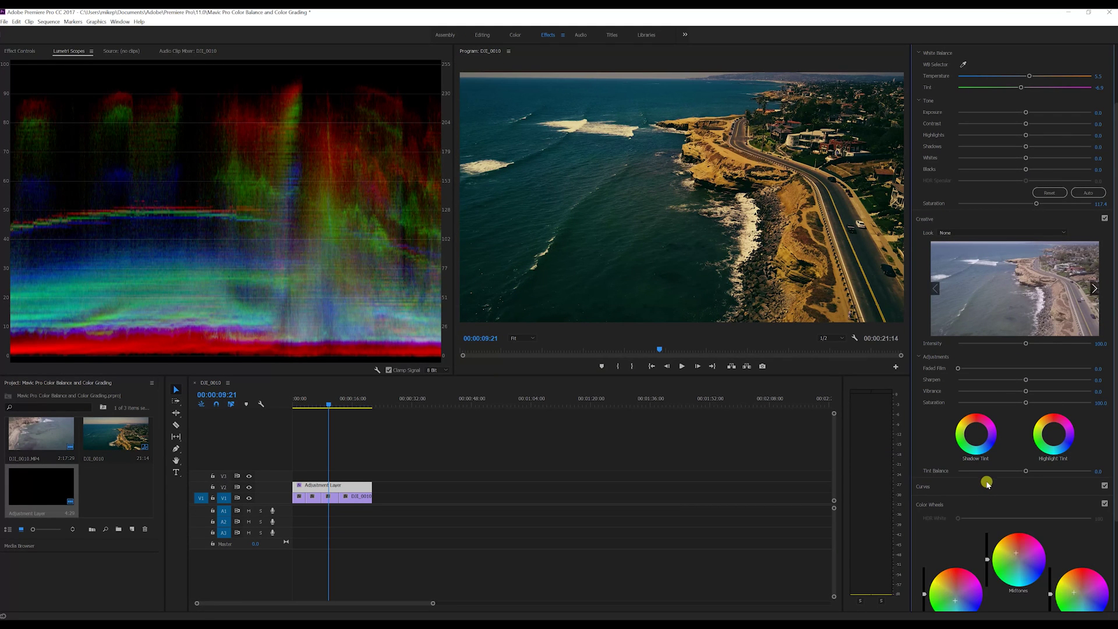
scroll(1009, 501, "down", 3)
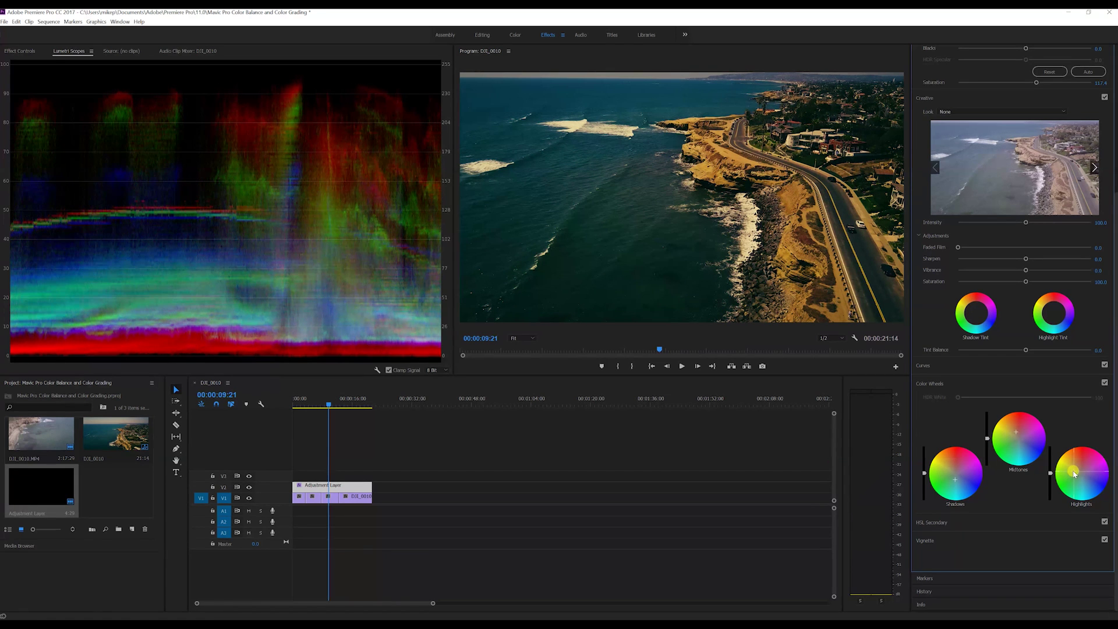
left_click_drag(1074, 470, 1075, 476)
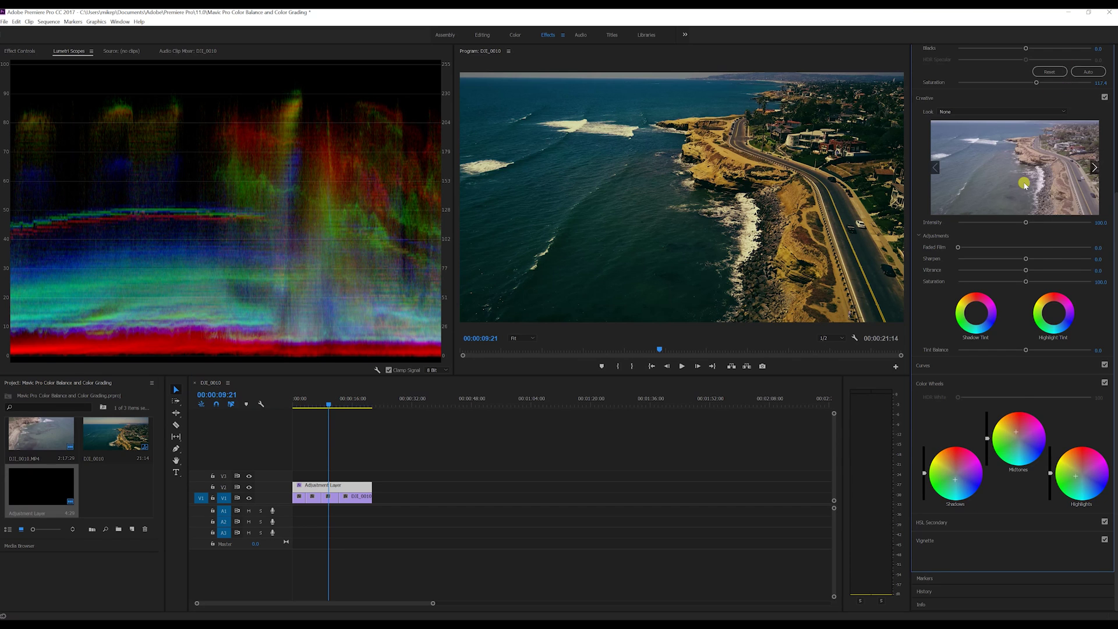
scroll(1018, 199, "up", 6)
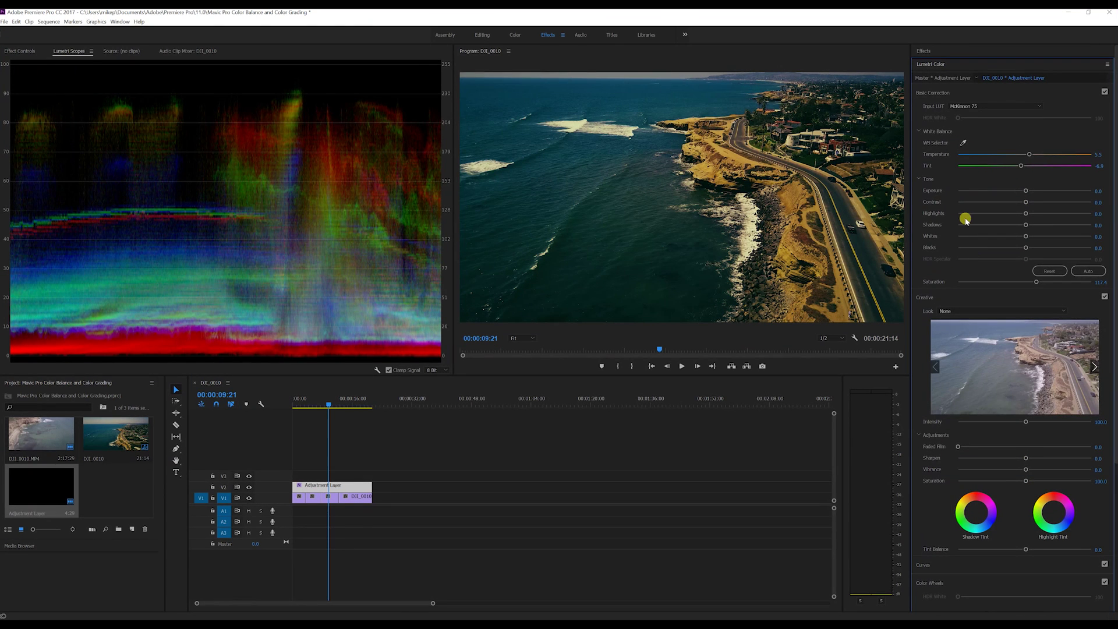